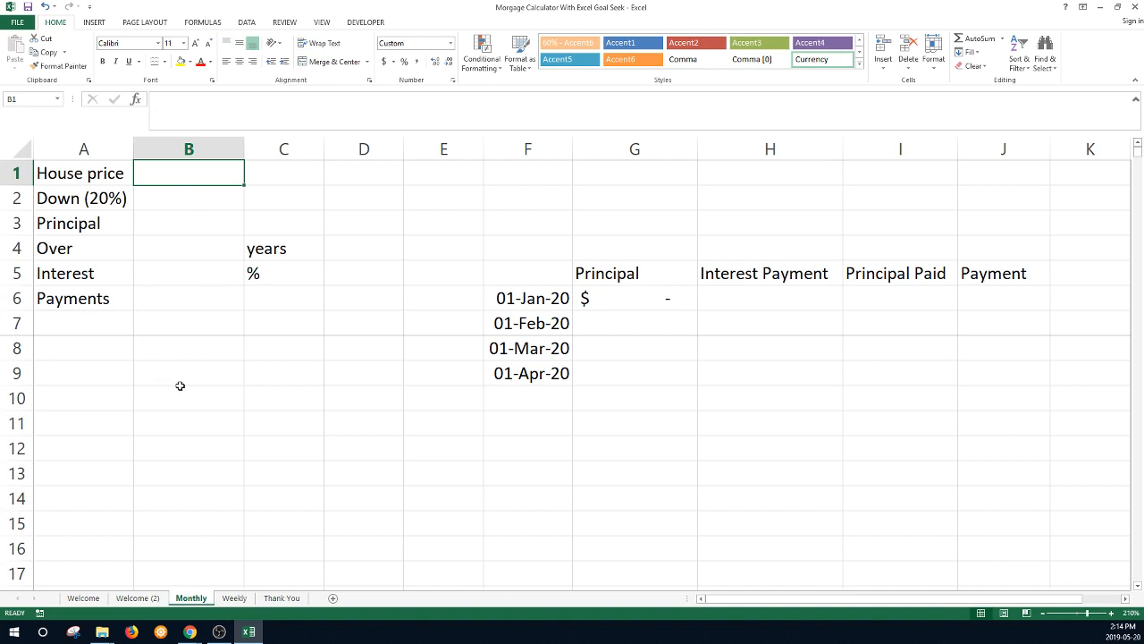
- Enter the $200,000 house price, a 20% down payment (=B1*0.2) and principal =B1-B2
type("200000")
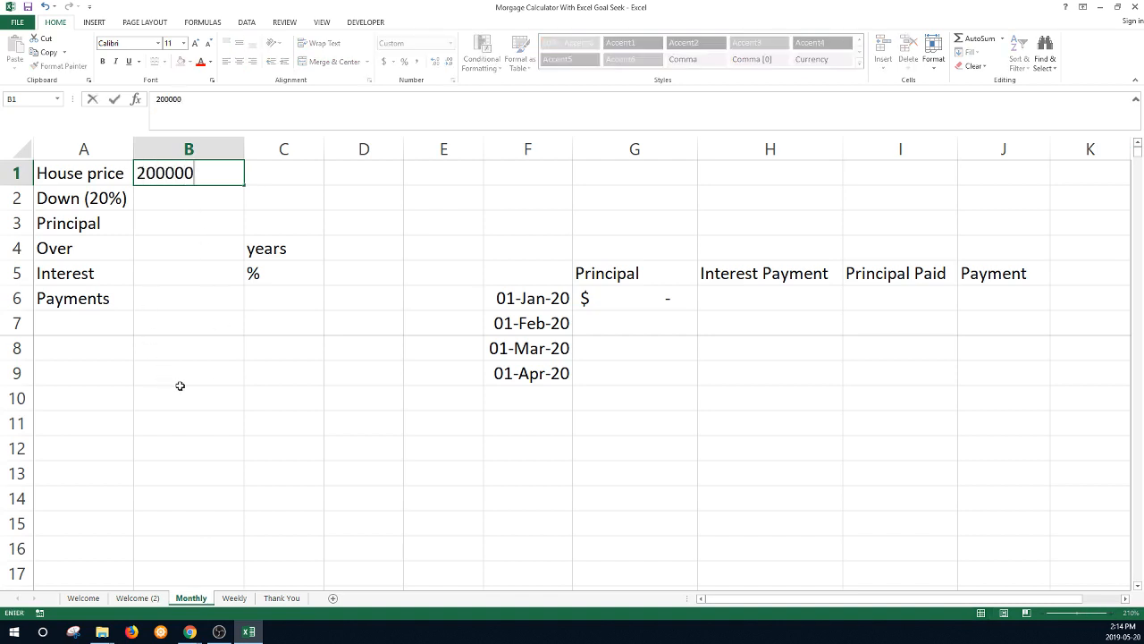
key("Return")
type("=")
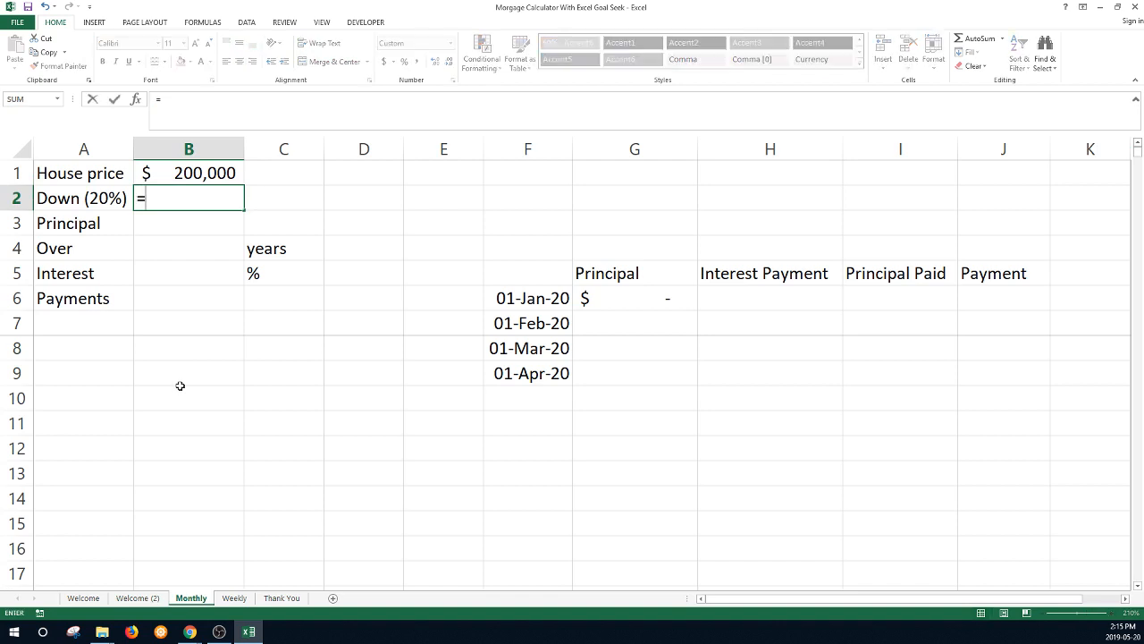
key("Up")
type("*0.2")
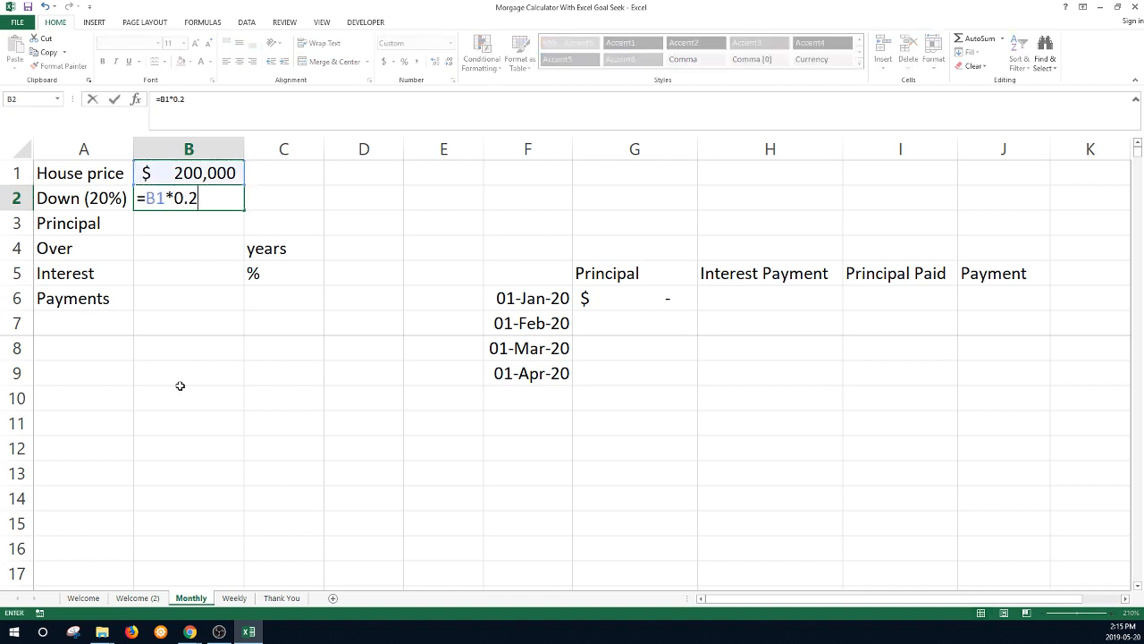
key("Return")
type("=")
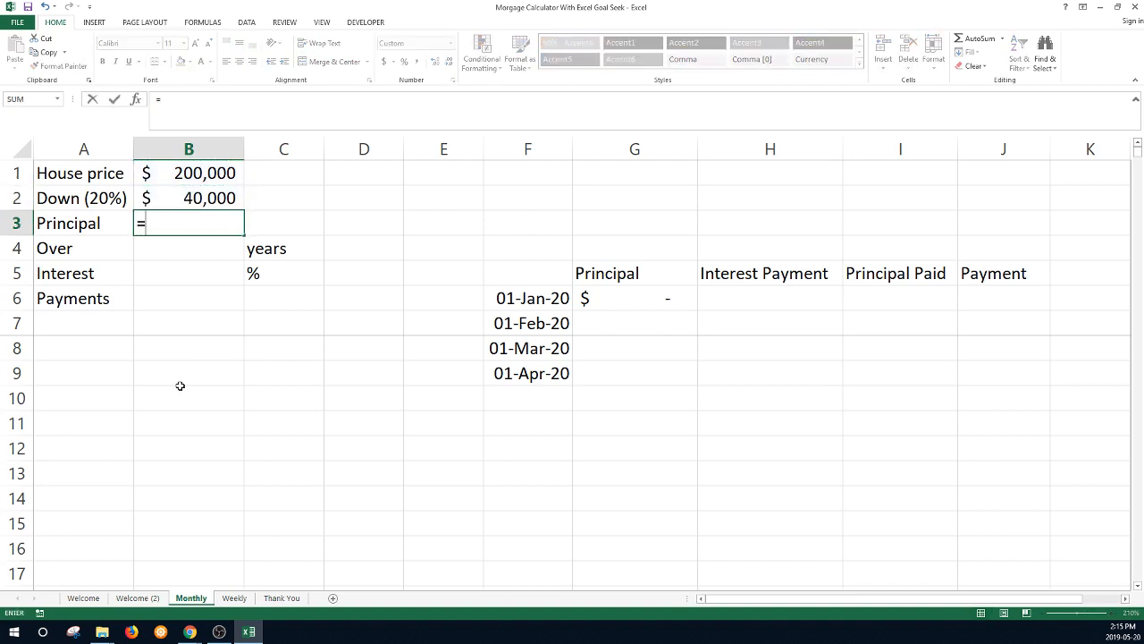
key("Up")
key("Up")
type("-")
key("Up")
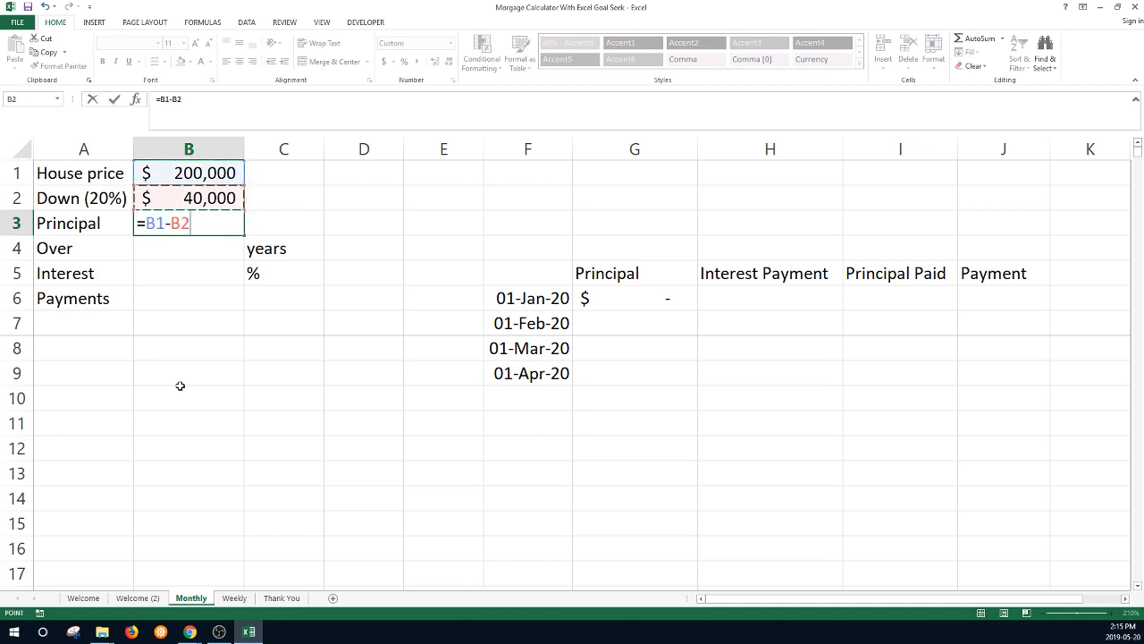
key("Return")
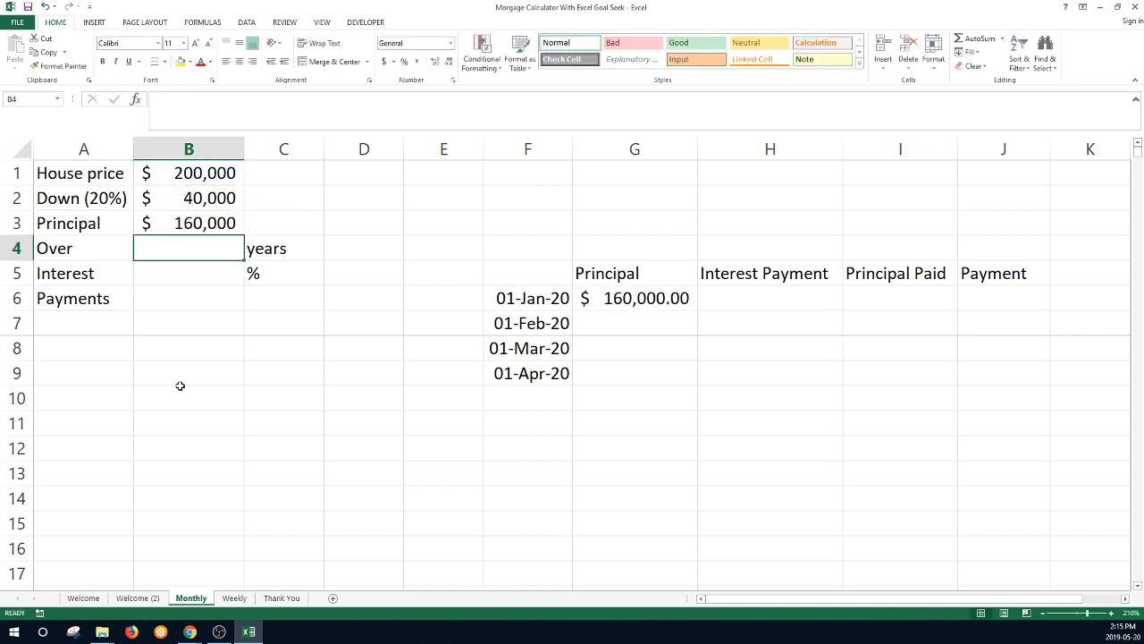
- Enter the 25-year term, 3% interest rate and Monthly payment frequency in B4:B6
type("25")
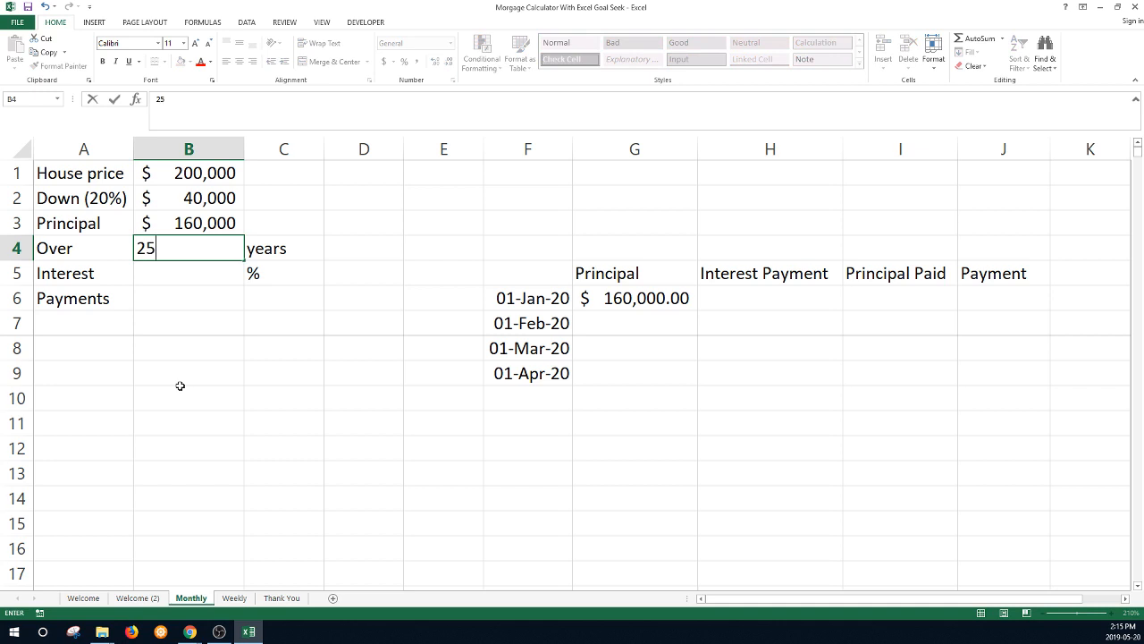
key("Return")
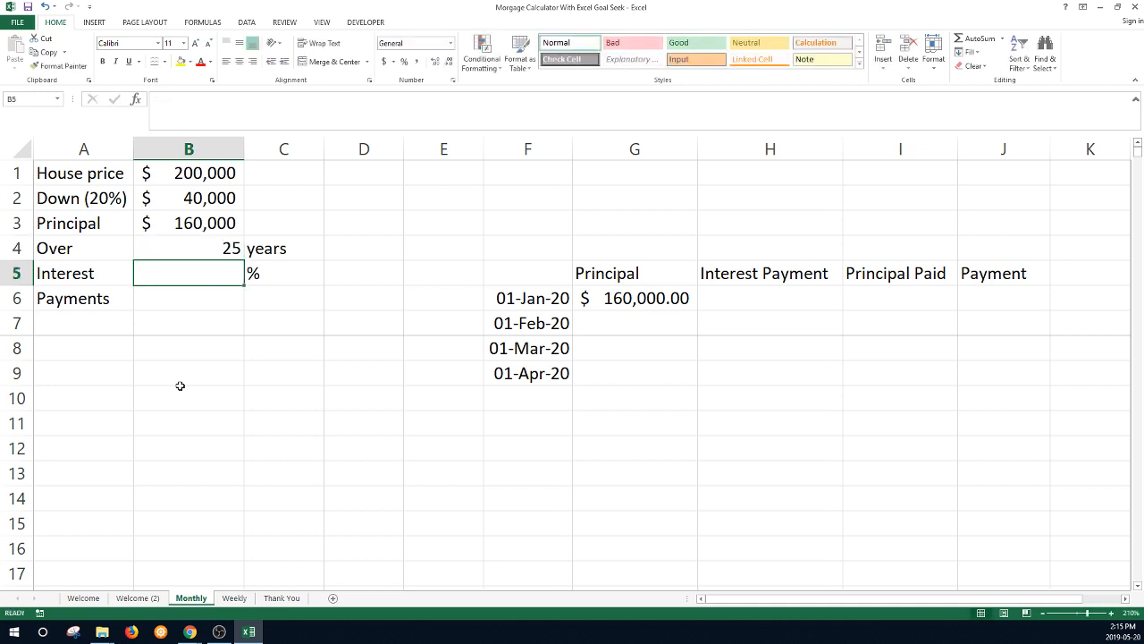
type("3")
key("Return")
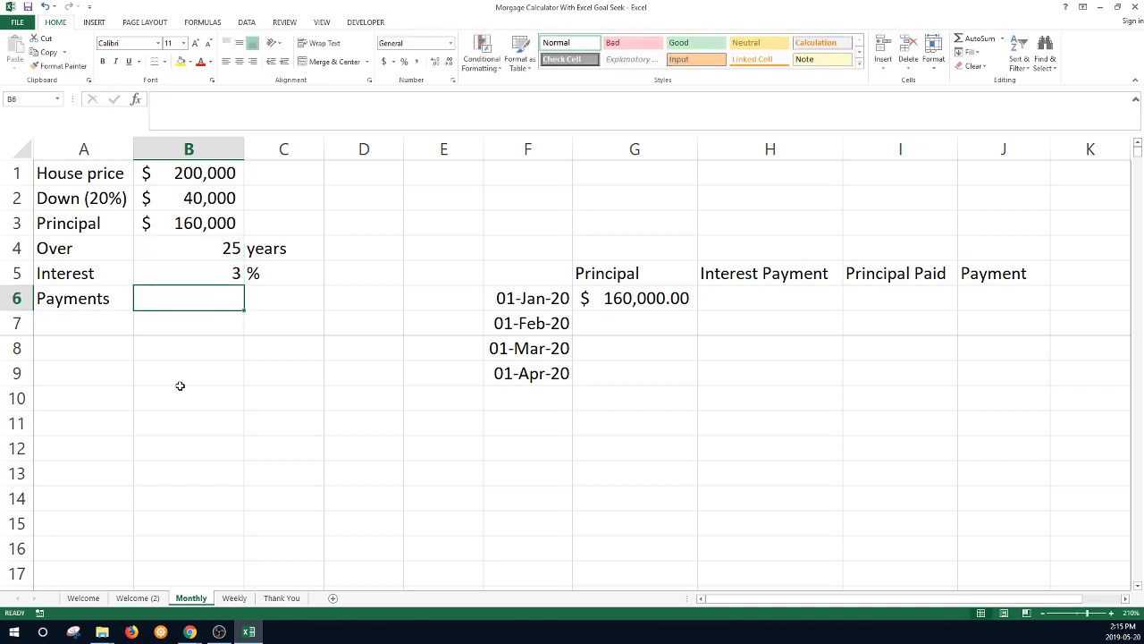
type("Monthl")
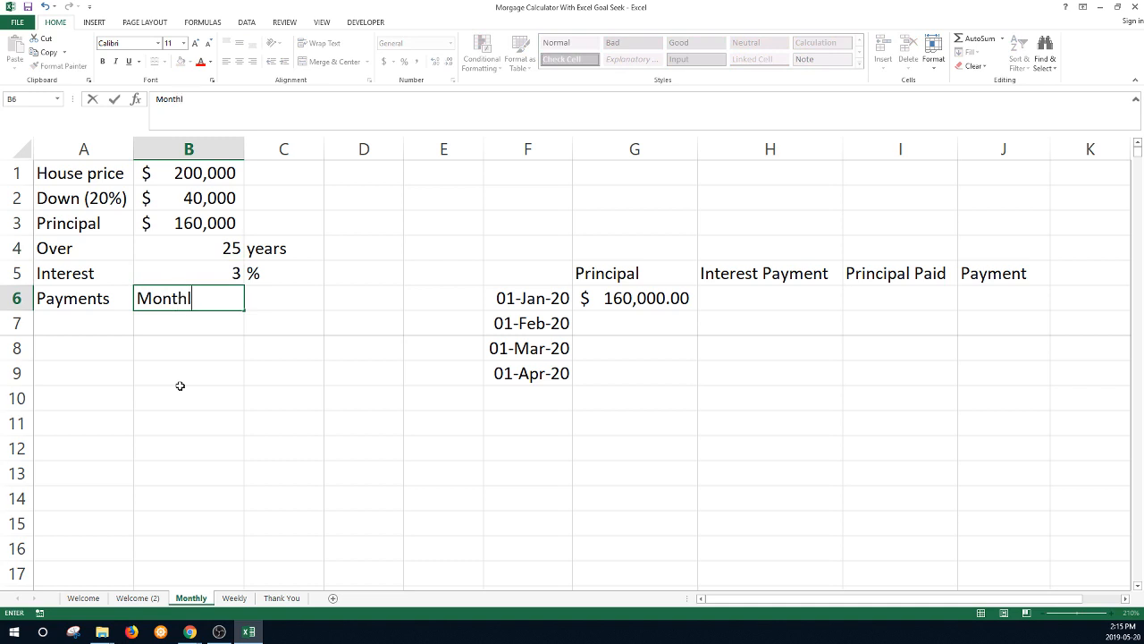
type("y")
key("Return")
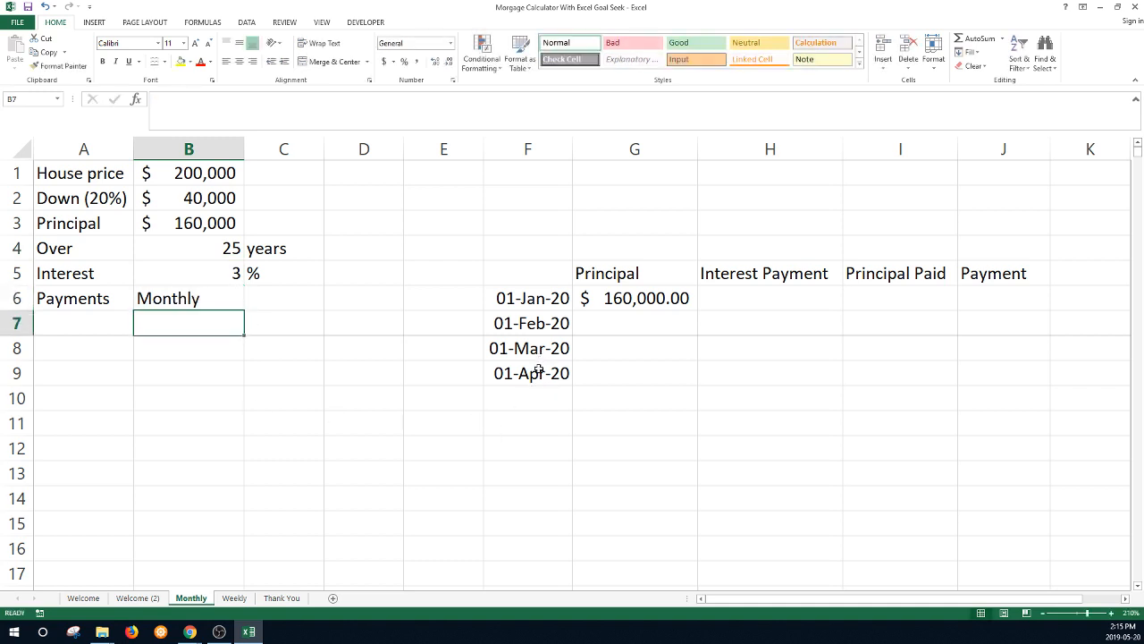
- Select the date cells below 01-Jan-20, from F7 down to row 306
left_click(543, 309)
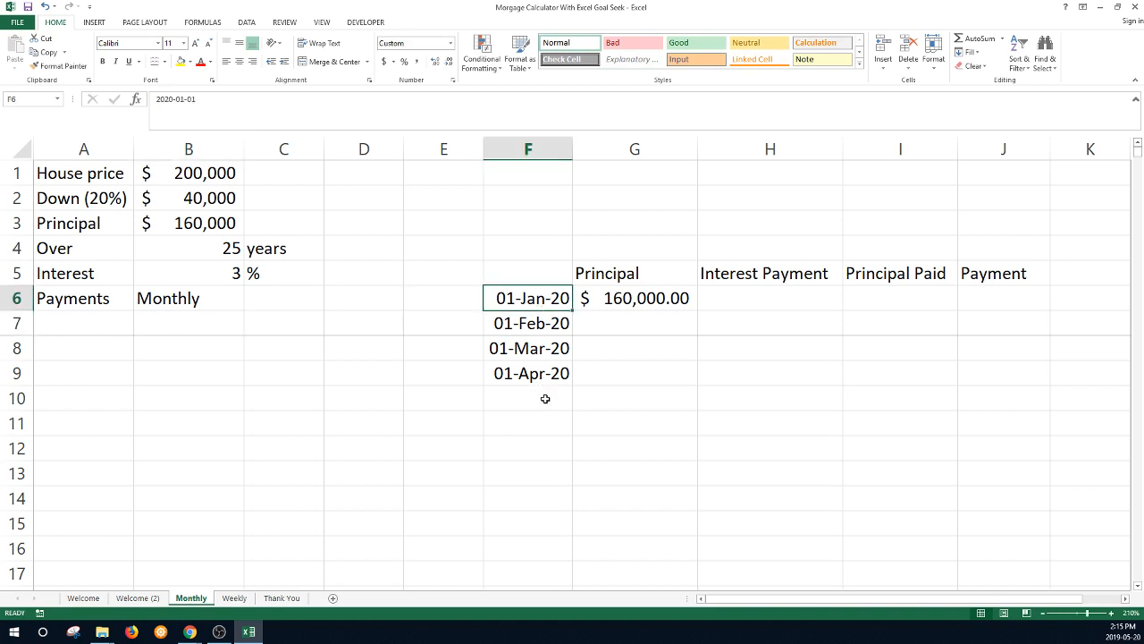
left_click_drag(534, 349, 538, 375)
left_click_drag(539, 327, 545, 387)
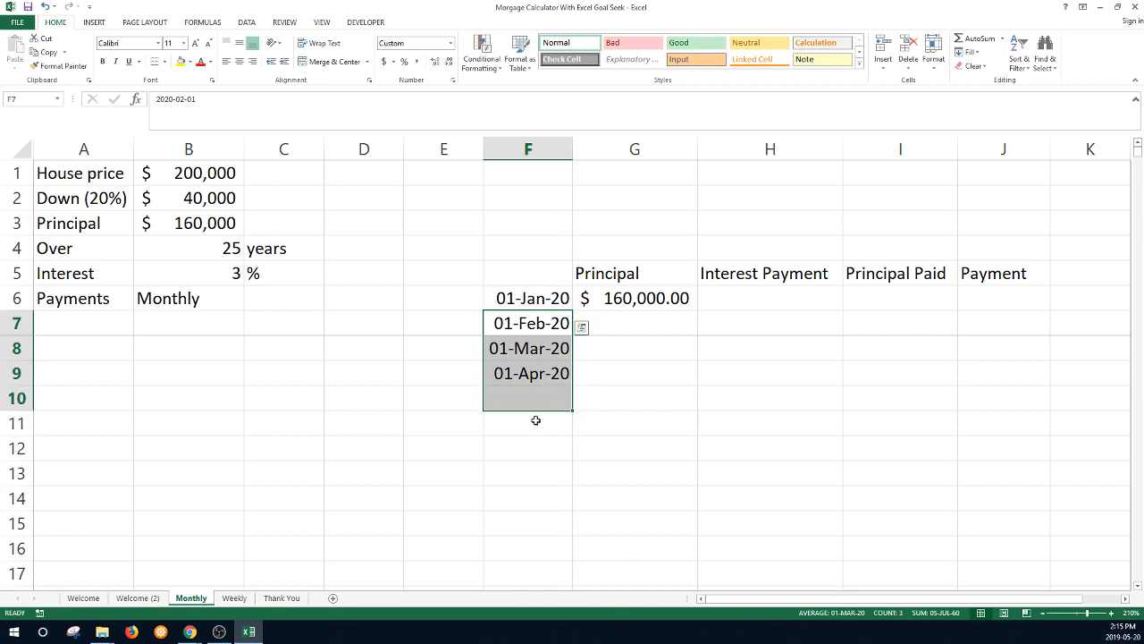
scroll(540, 447, "down", 19)
scroll(533, 497, "down", 20)
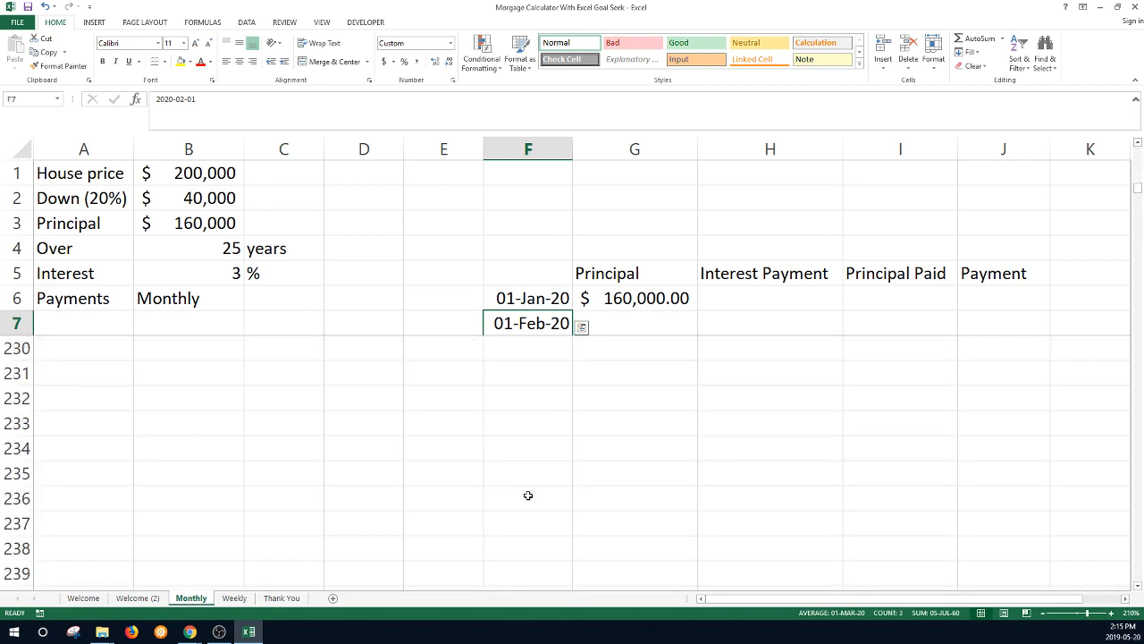
scroll(535, 490, "down", 20)
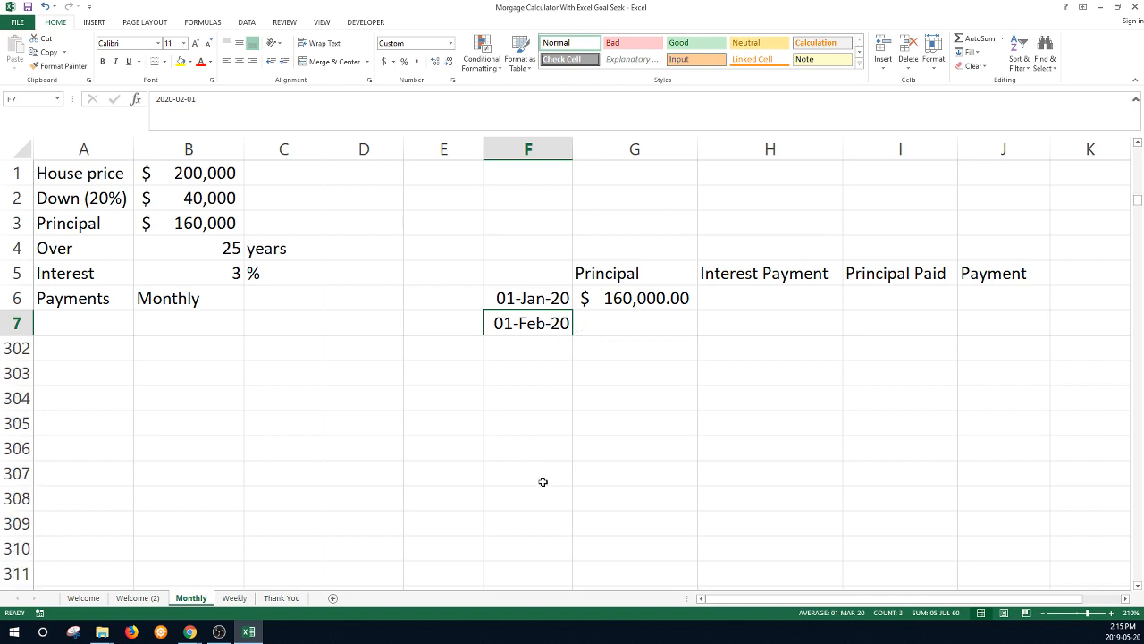
scroll(543, 469, "down", 1)
scroll(544, 457, "up", 1)
left_click(545, 449, "shift")
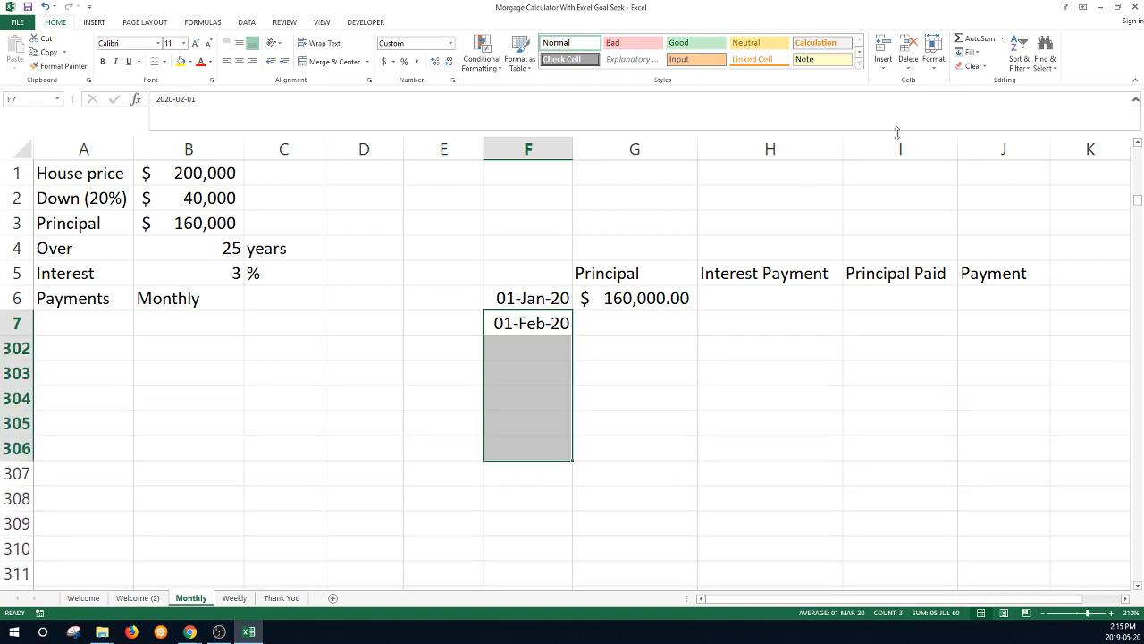
- Fill the selected cells as a monthly date series ending at 01-Jan-45
left_click(974, 54)
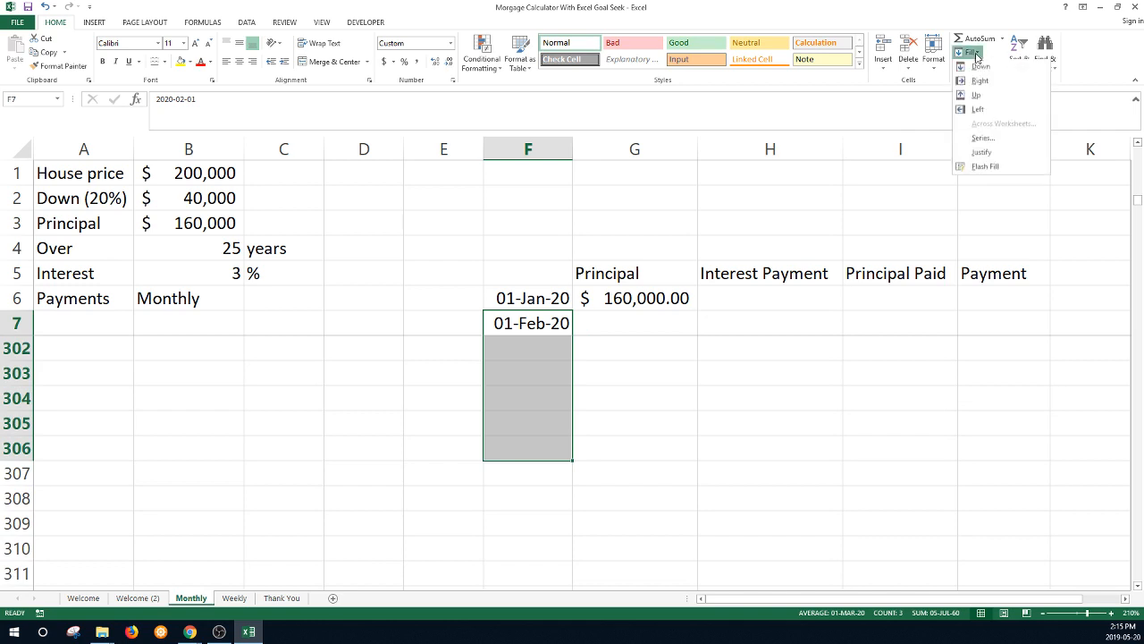
left_click(983, 138)
left_click(937, 289)
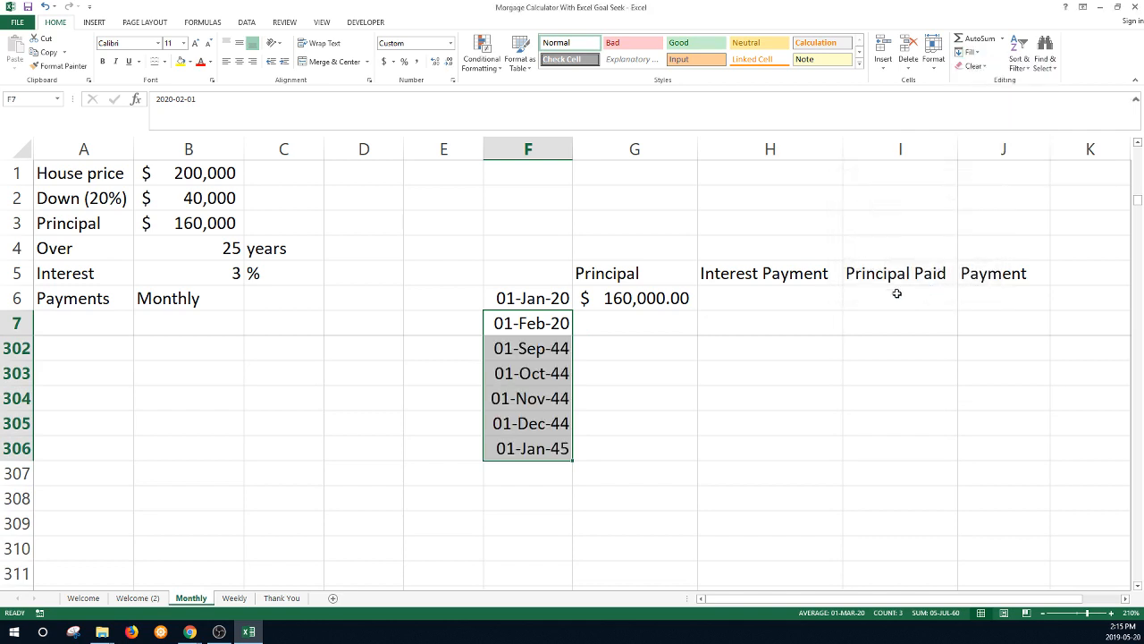
left_click(762, 295)
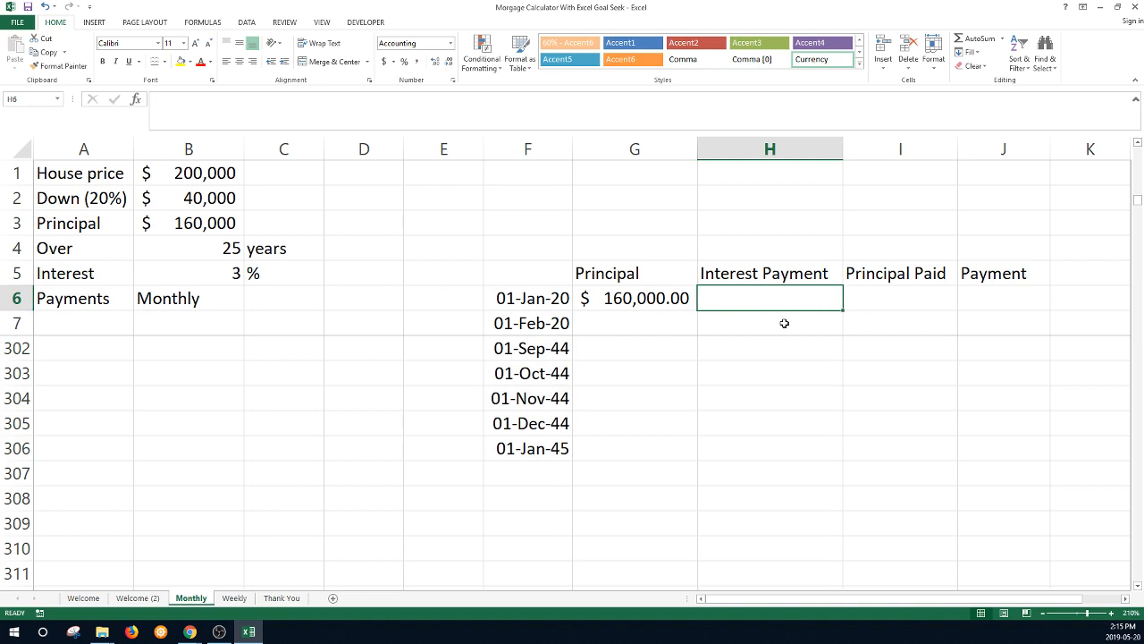
- Enter =G6*$B$5/100 in H6, with the rate reference B5 made absolute
type("=")
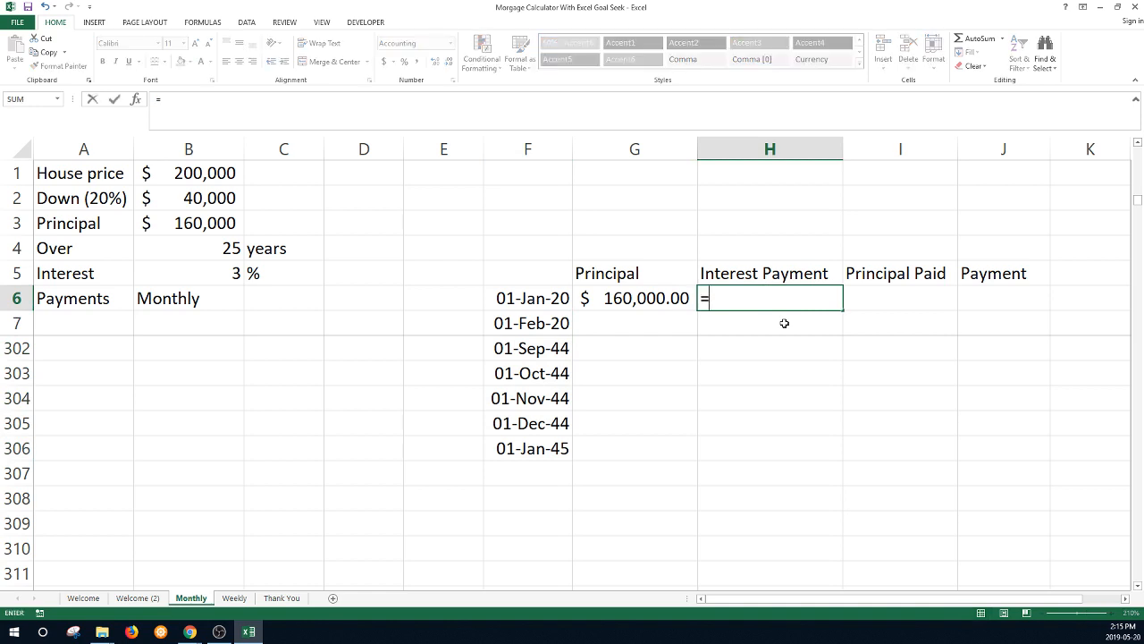
key("Left")
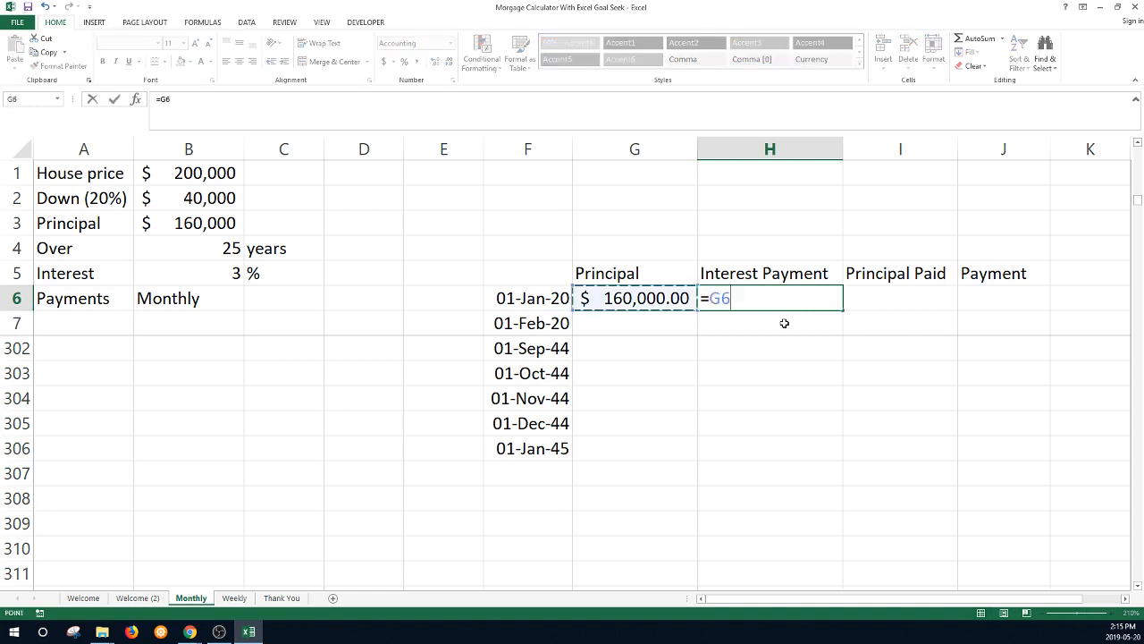
type("*")
left_click(218, 275)
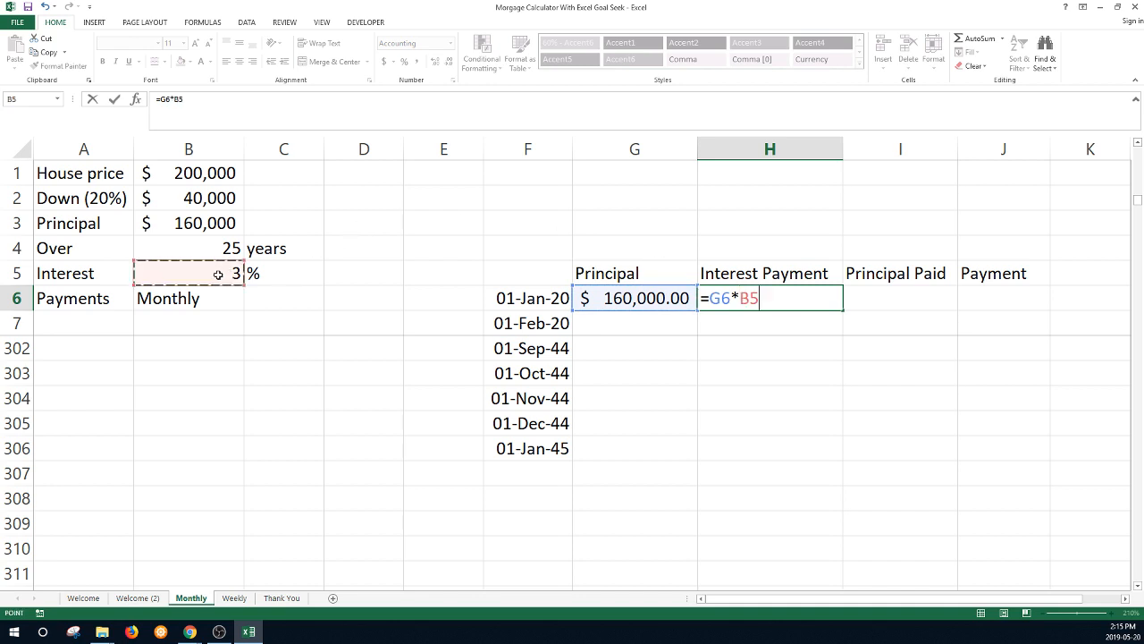
type("/")
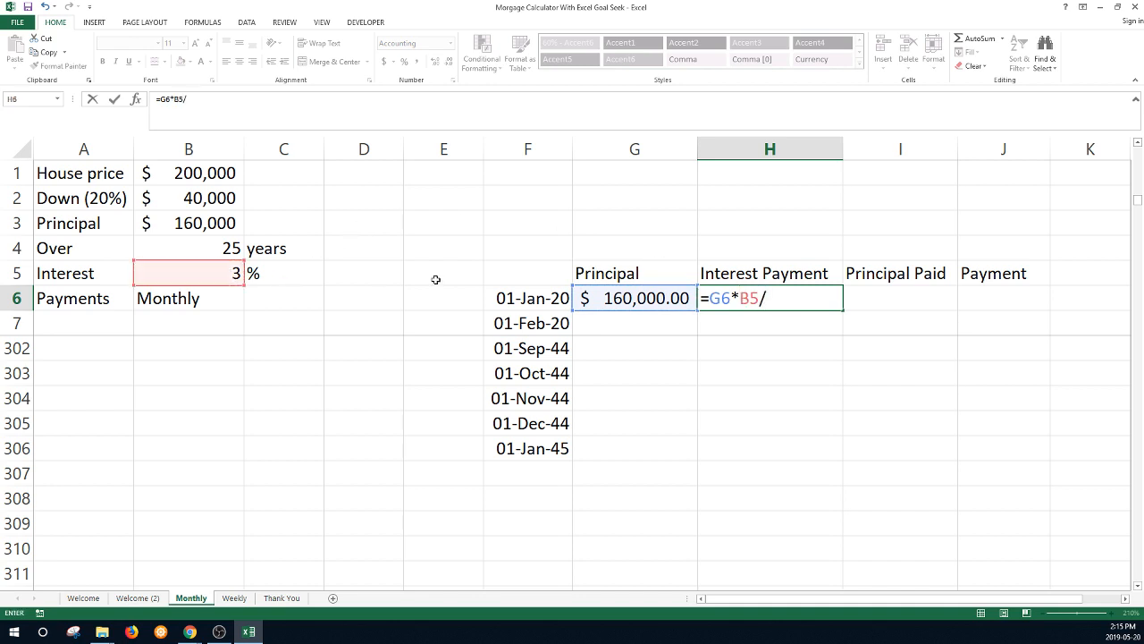
type("100")
double_click(749, 298)
key("F4")
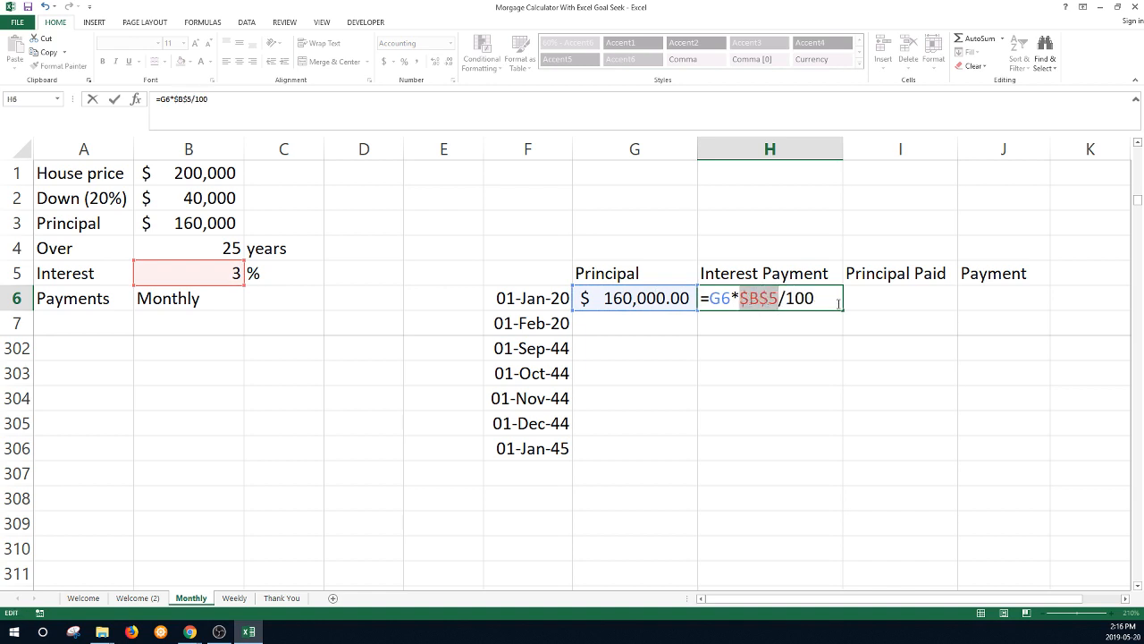
key("Return")
left_click(836, 302)
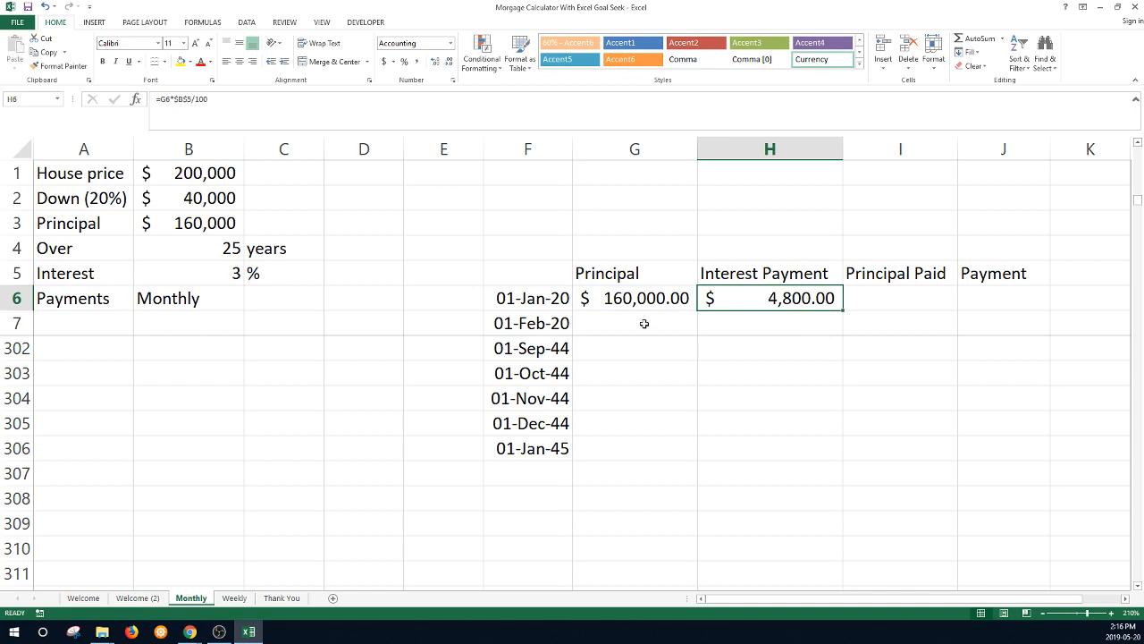
- Change H6 to =(G6*$B$5/100)*1/12 so January's interest shows $400.00
left_click(161, 104)
type("(")
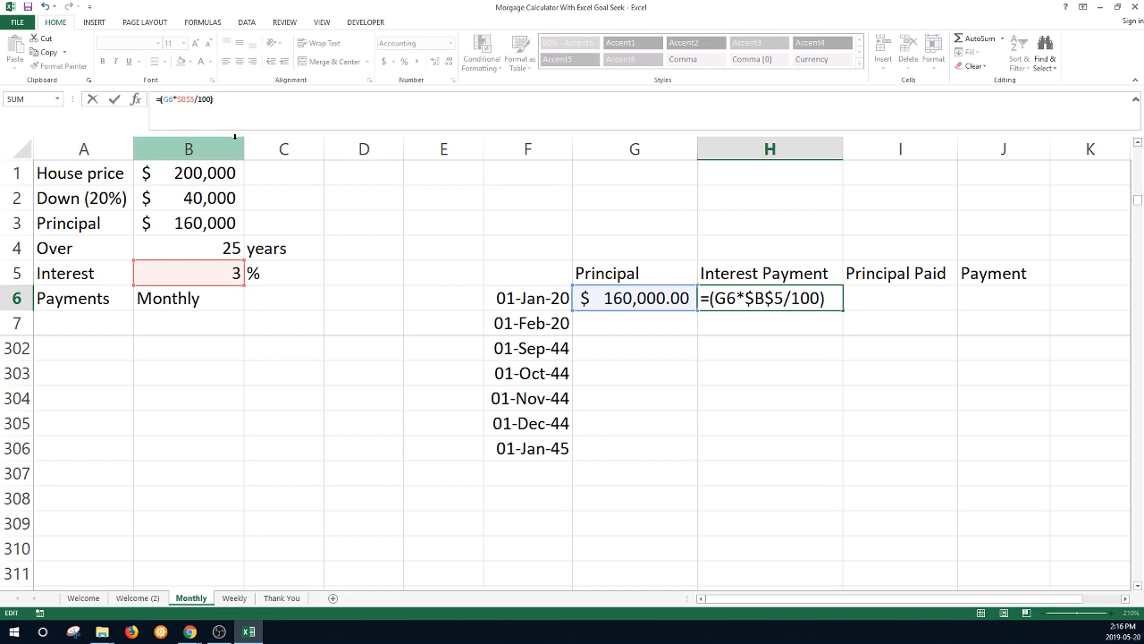
type(")*1")
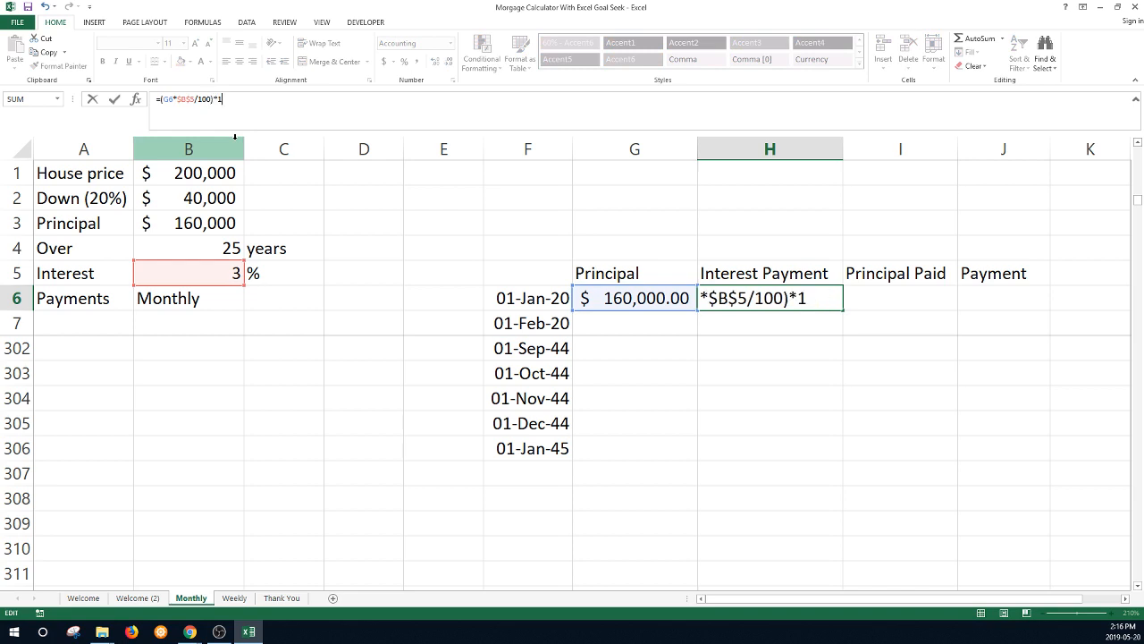
type("/12")
key("Return")
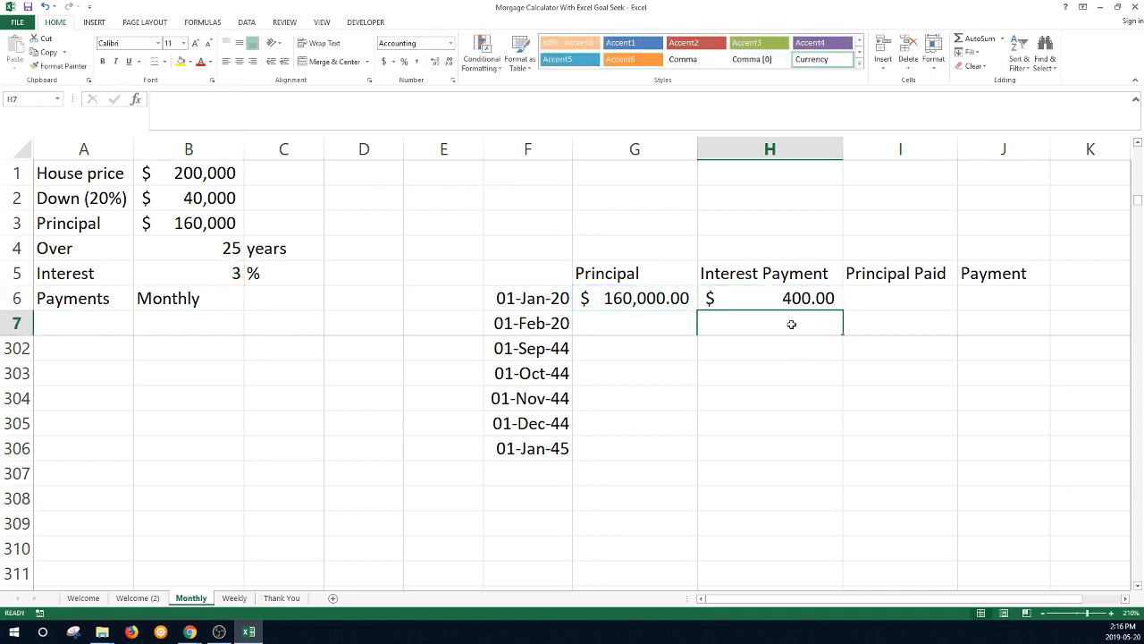
key("Up")
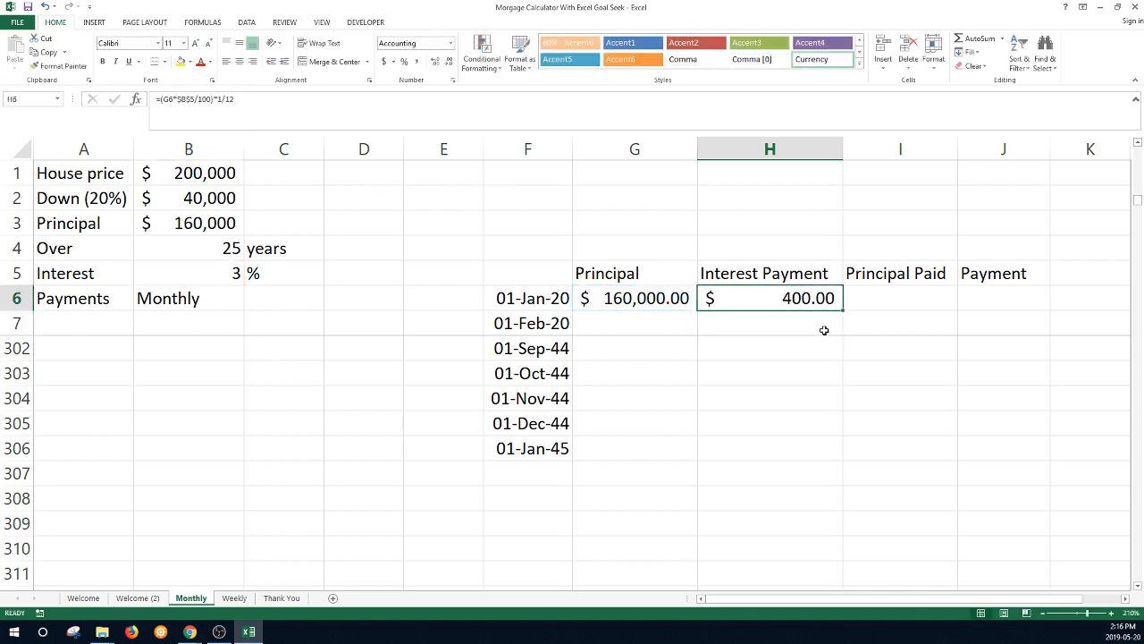
left_click(998, 296)
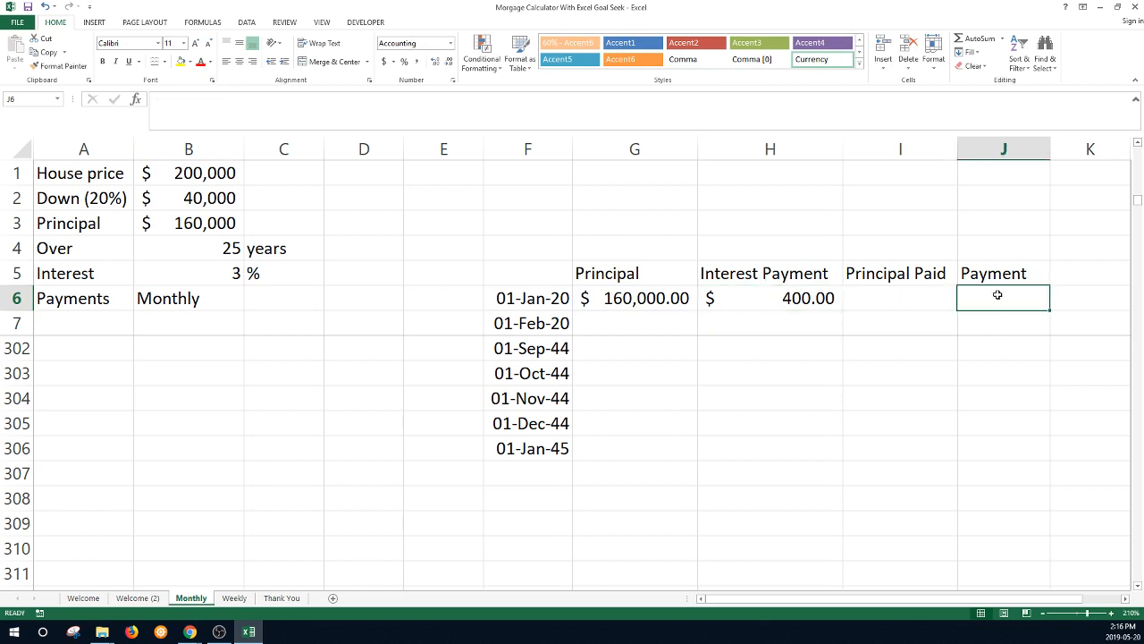
- Enter a $700 payment in J6 and =J6-H6 in I6 for $300.00 principal paid
type("7")
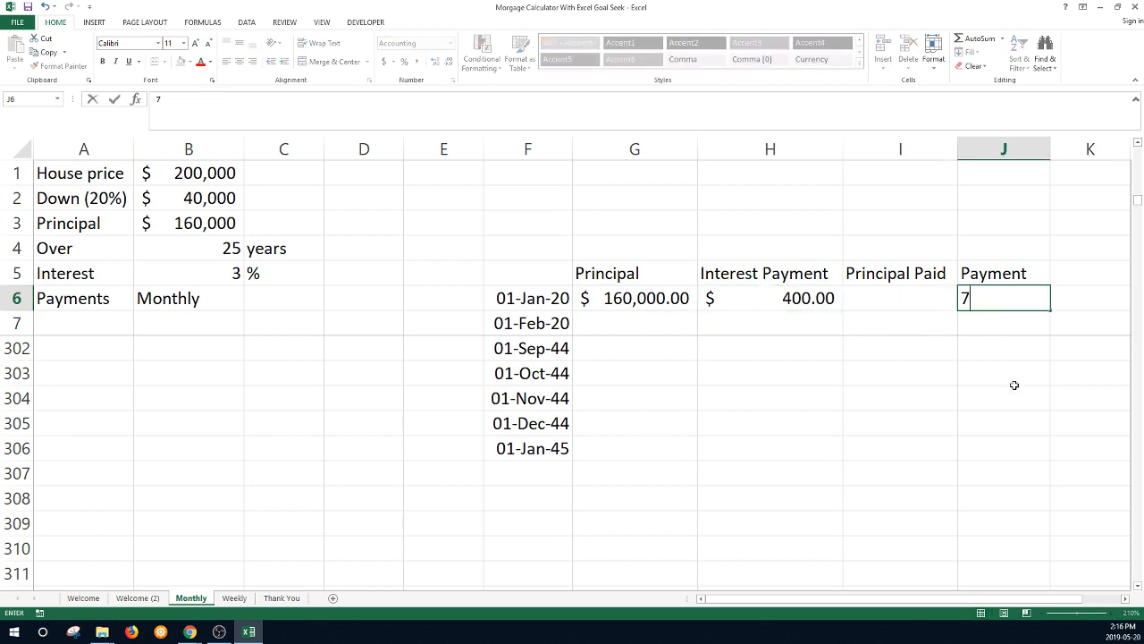
type("00")
key("Return")
key("Up")
key("Left")
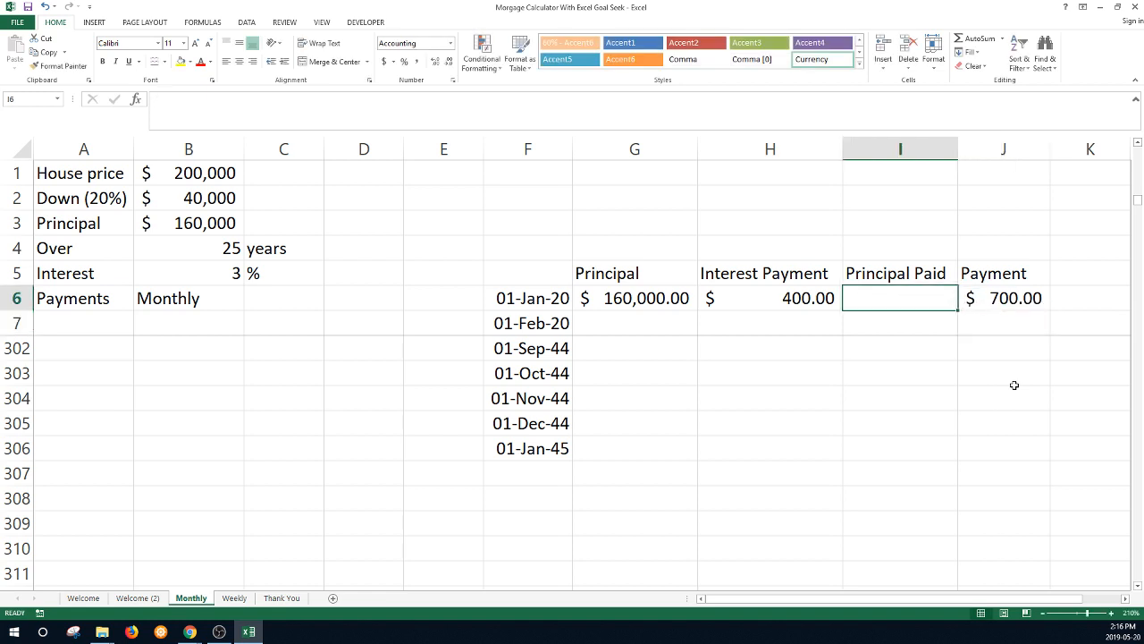
type("=")
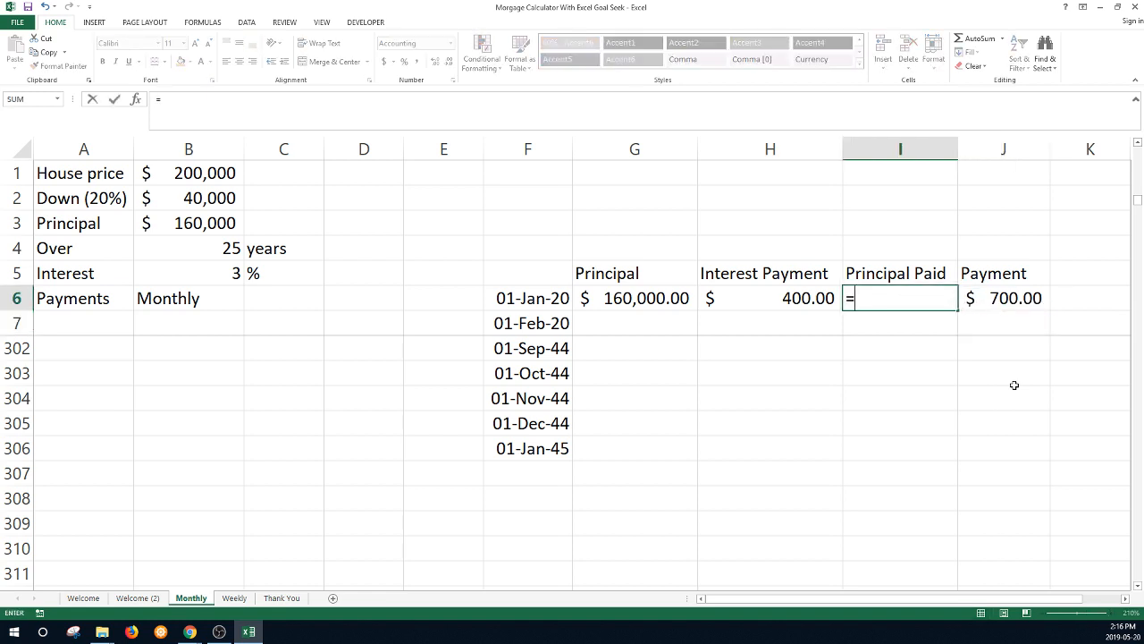
key("Right")
type("-")
key("Left")
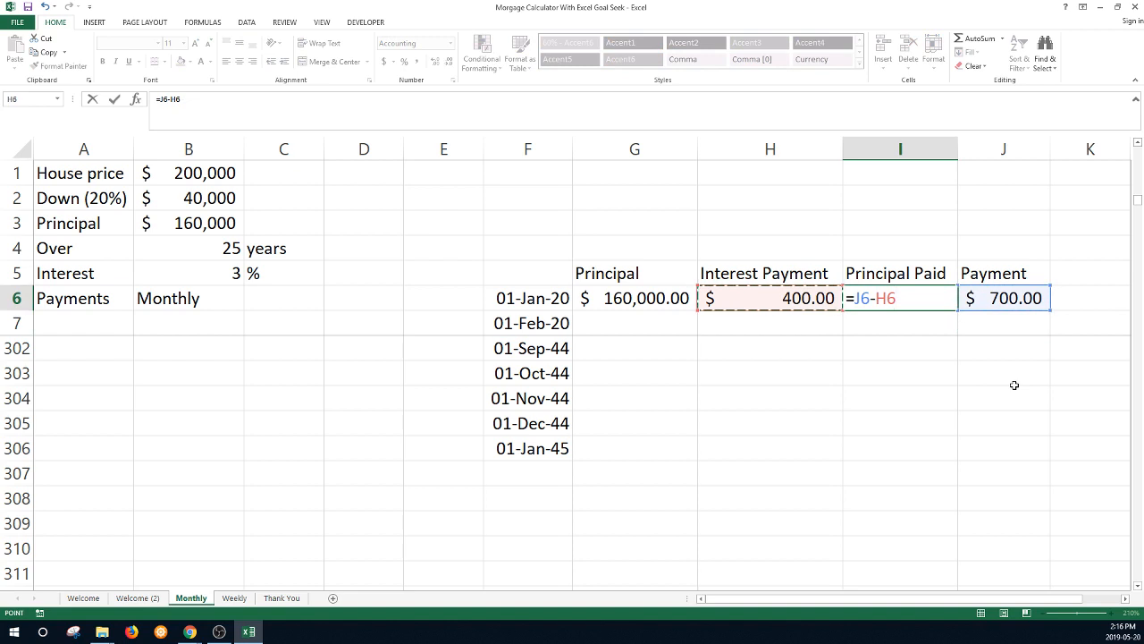
key("Return")
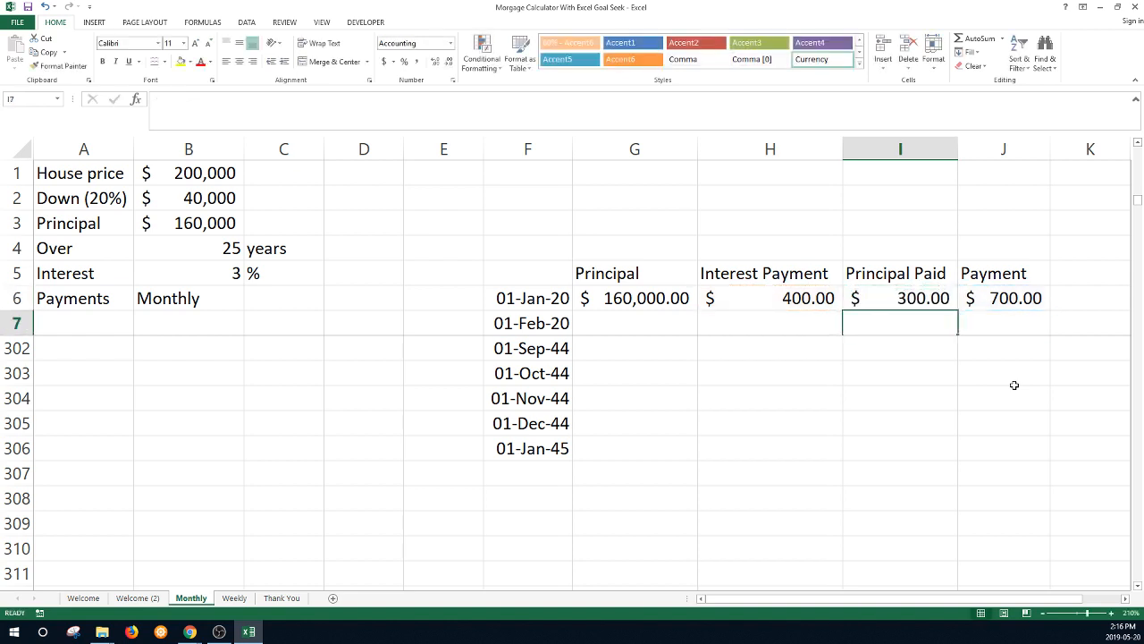
- Set G7 to =G6-I6, giving $159,700.00, and start the =J6 formula in J7
left_click(620, 323)
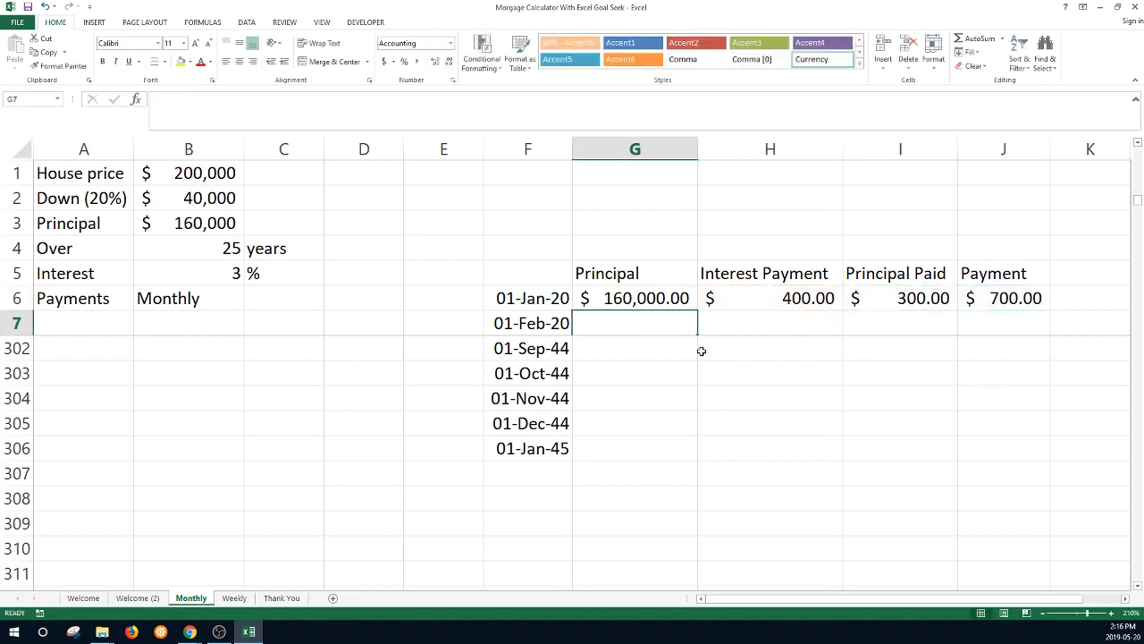
type("=")
key("Up")
type("-")
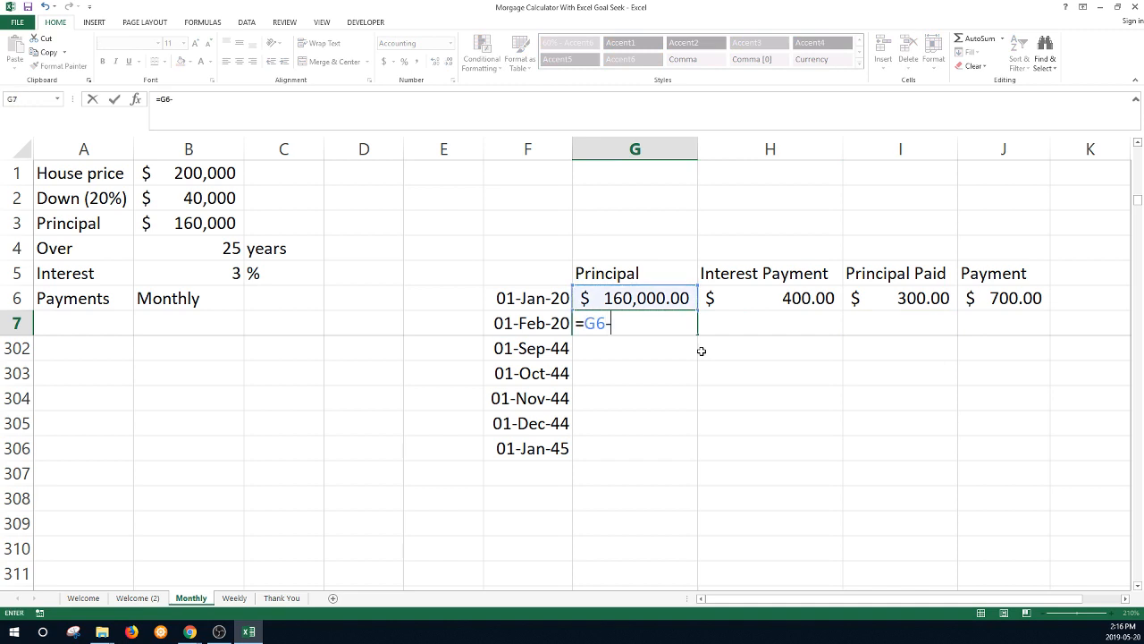
left_click(916, 298)
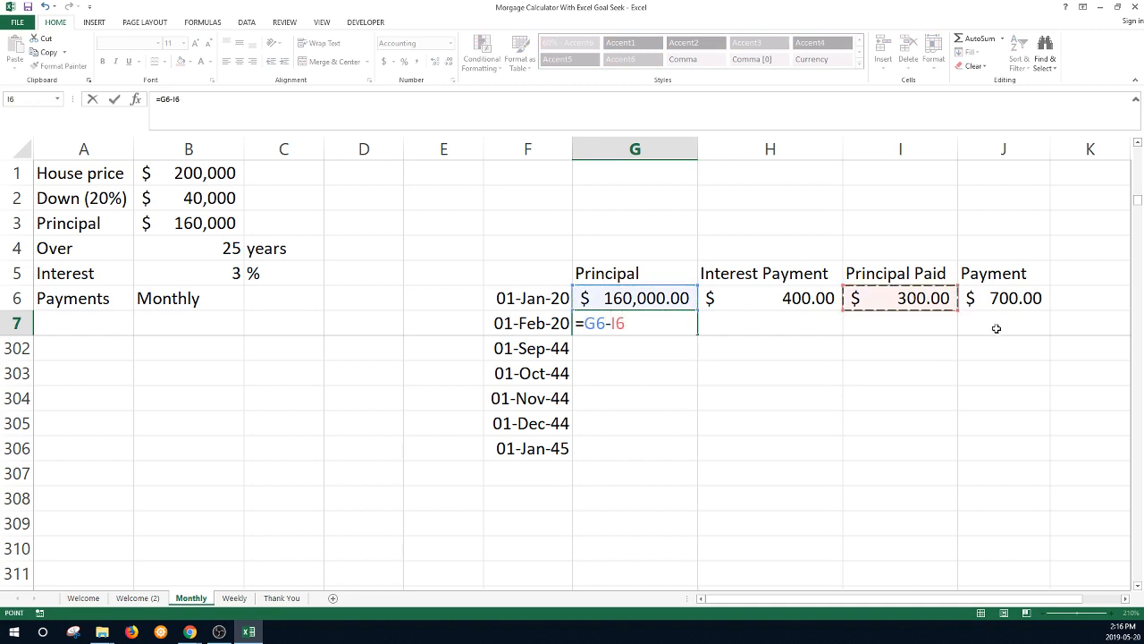
key("Return")
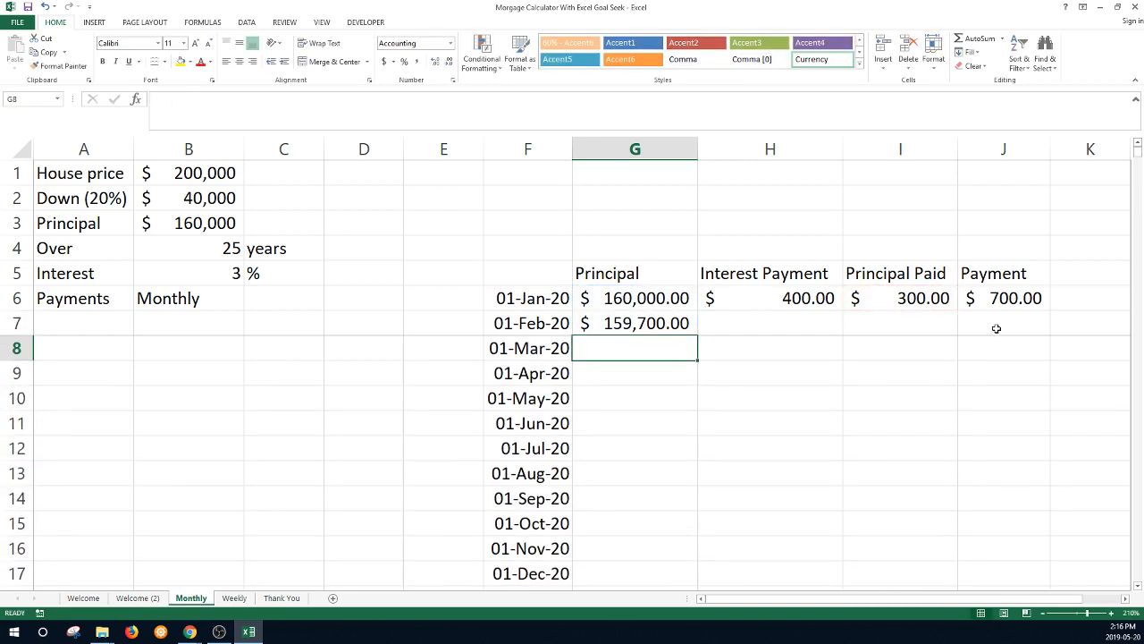
left_click(997, 330)
type("=")
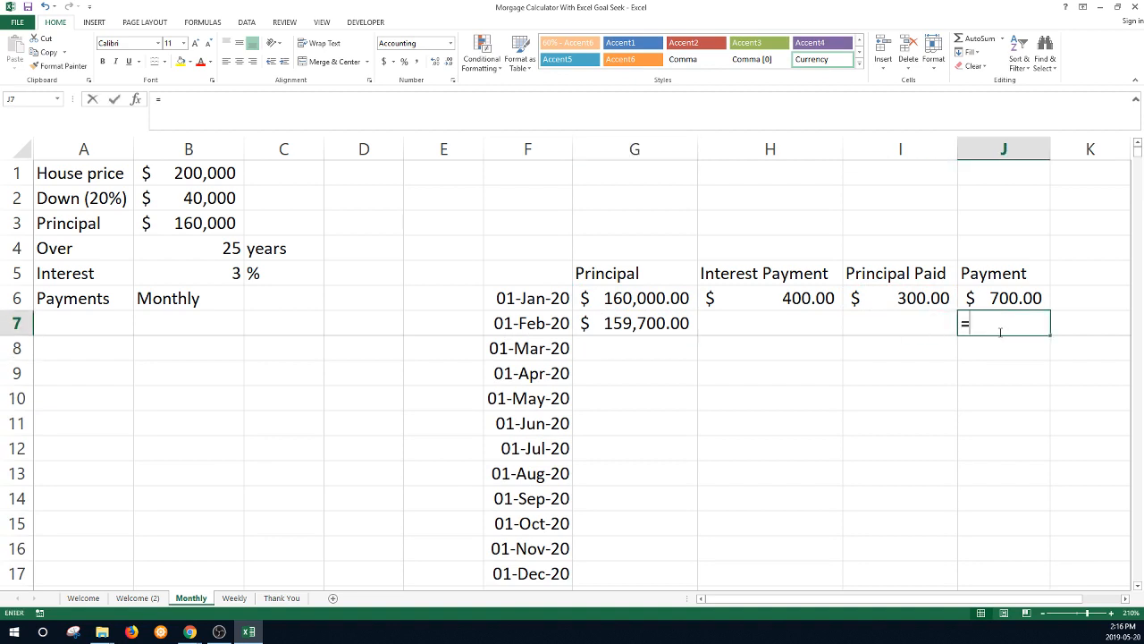
key("Up")
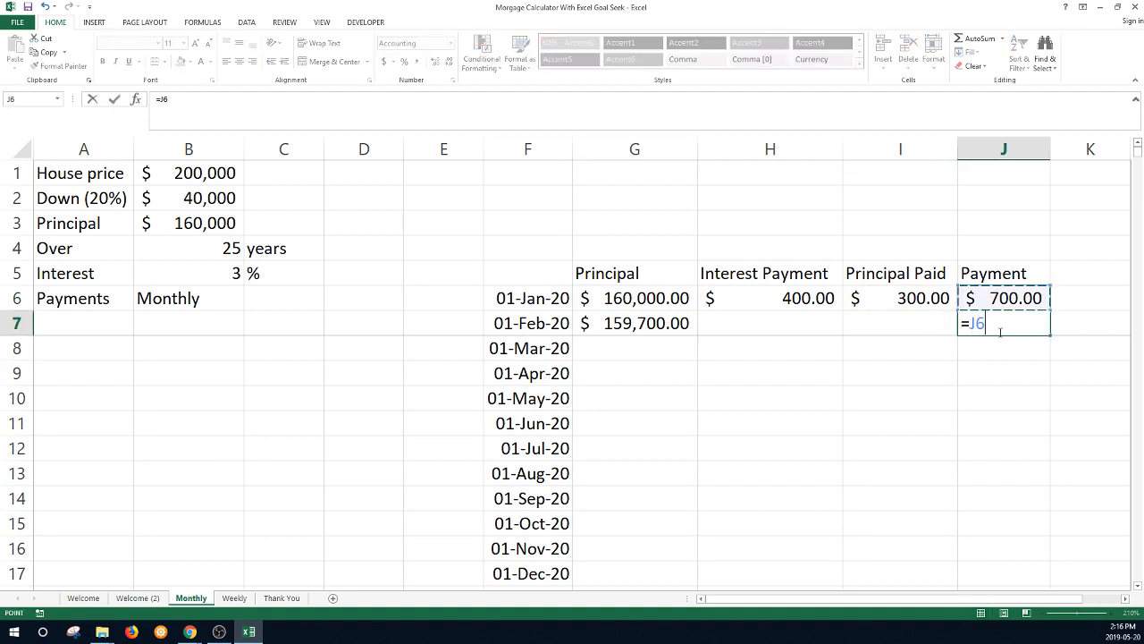
- Copy the row formulas down to 01-Jan-45, leaving $26,197.65 principal in row 306
key("Return")
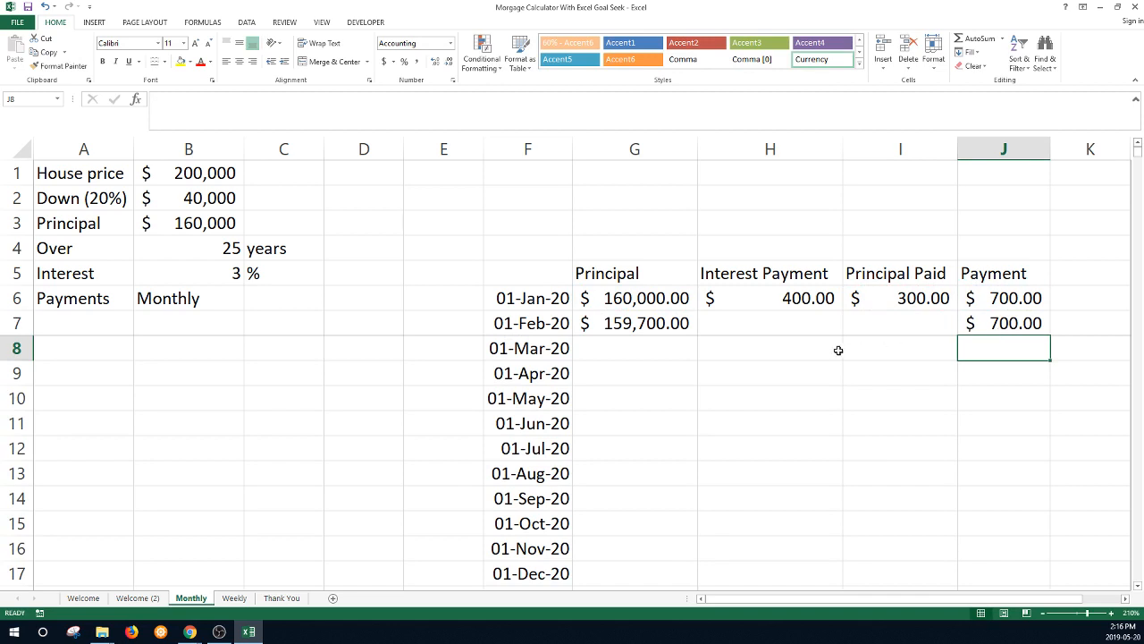
left_click_drag(773, 298, 872, 298)
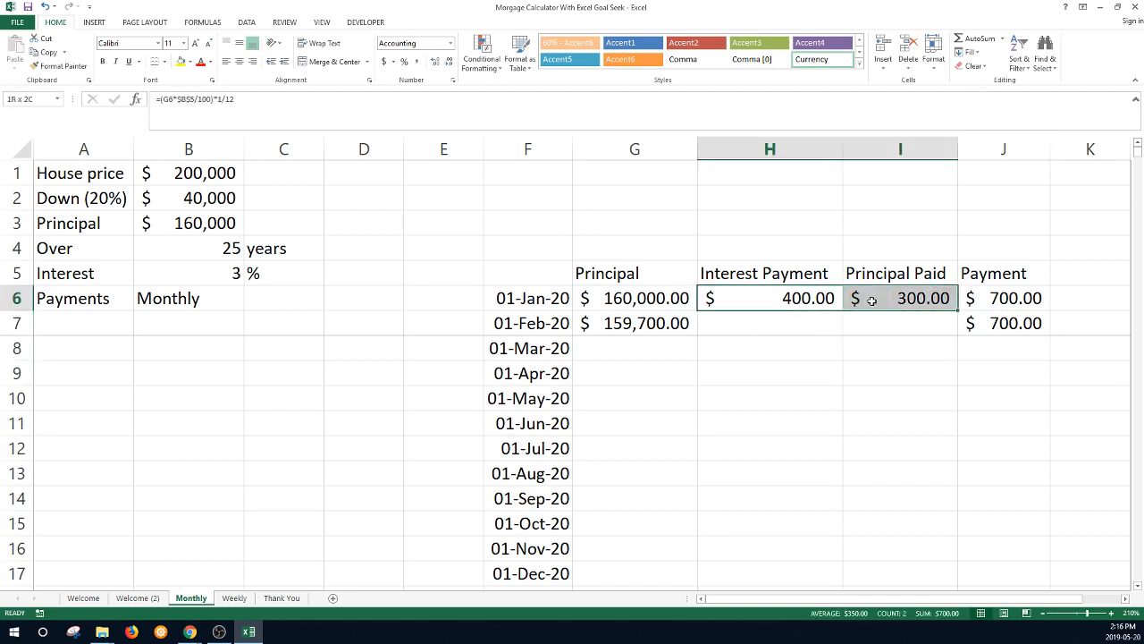
left_click_drag(958, 311, 962, 334)
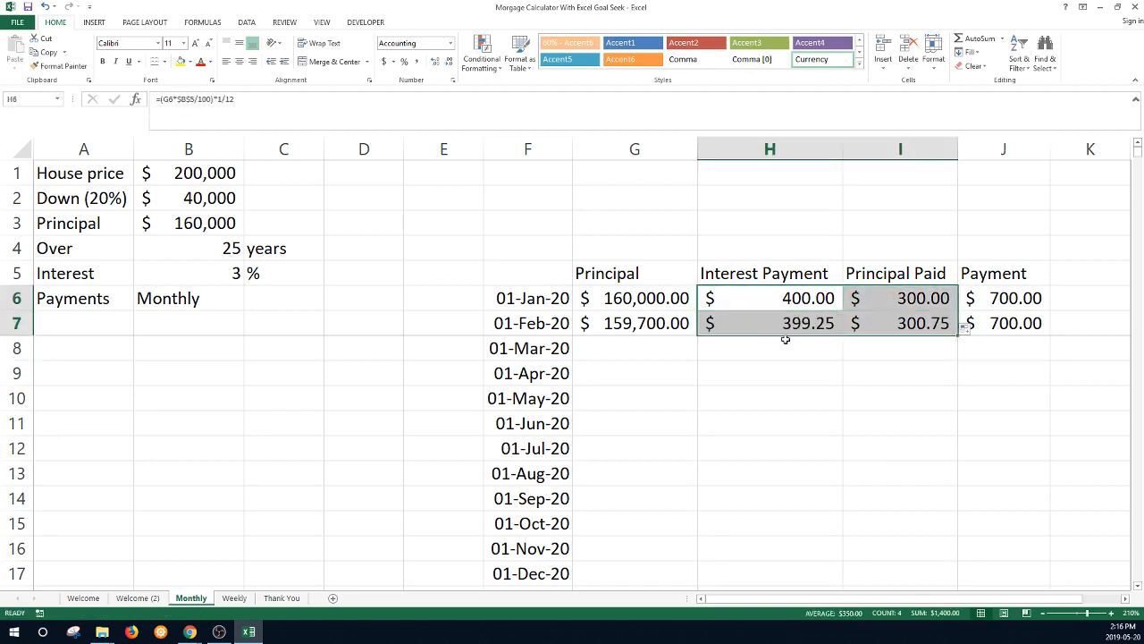
left_click_drag(643, 323, 1033, 347)
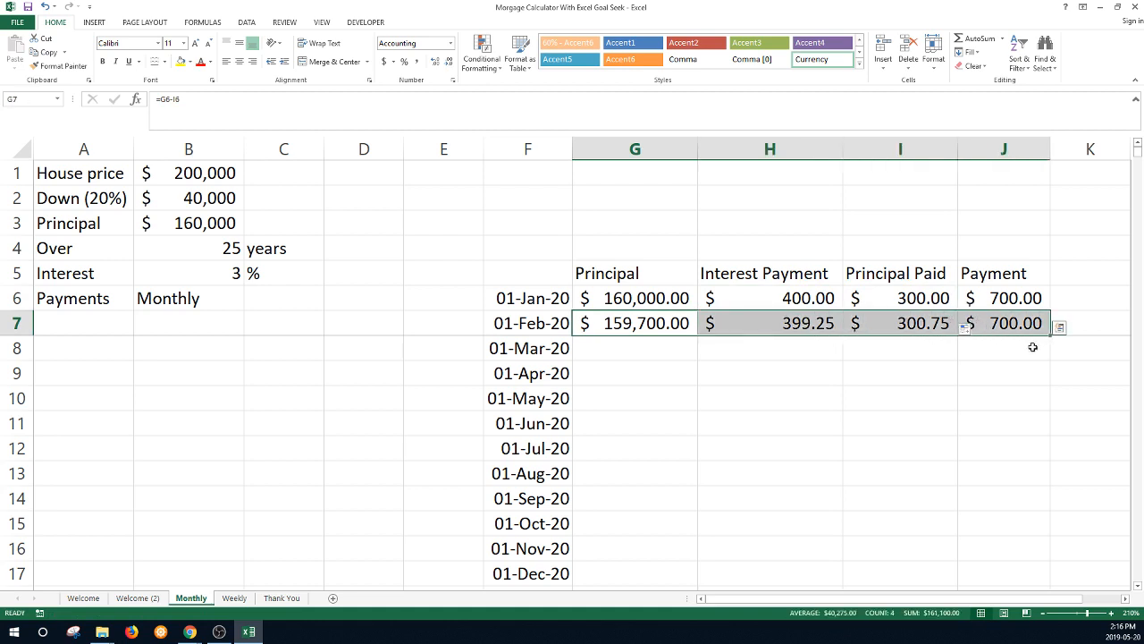
double_click(1049, 335)
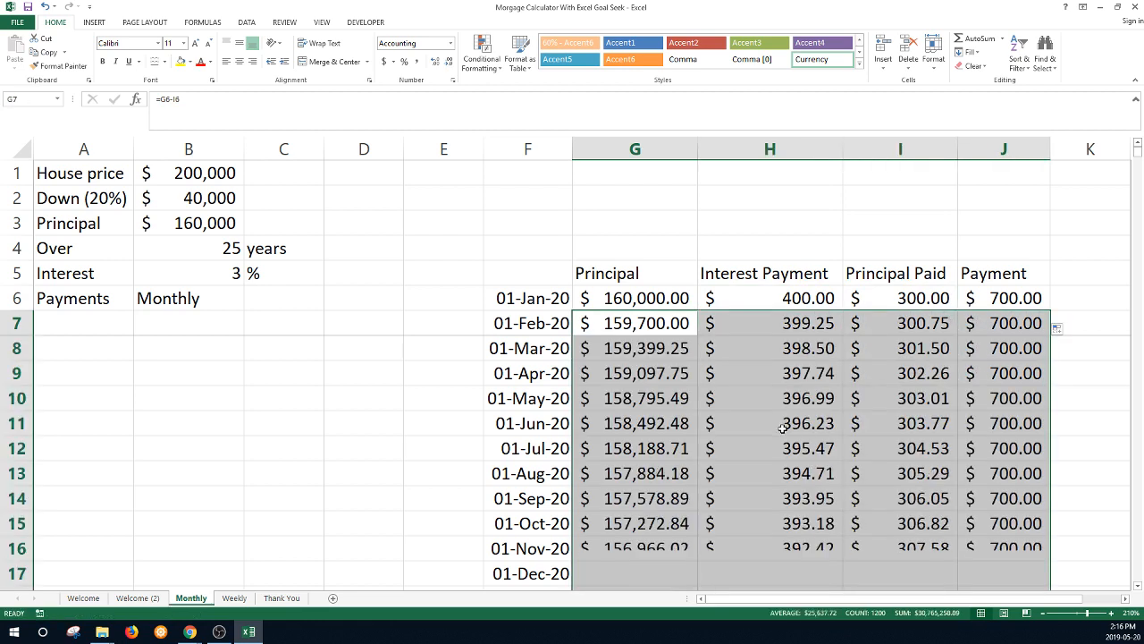
scroll(703, 498, "down", 2)
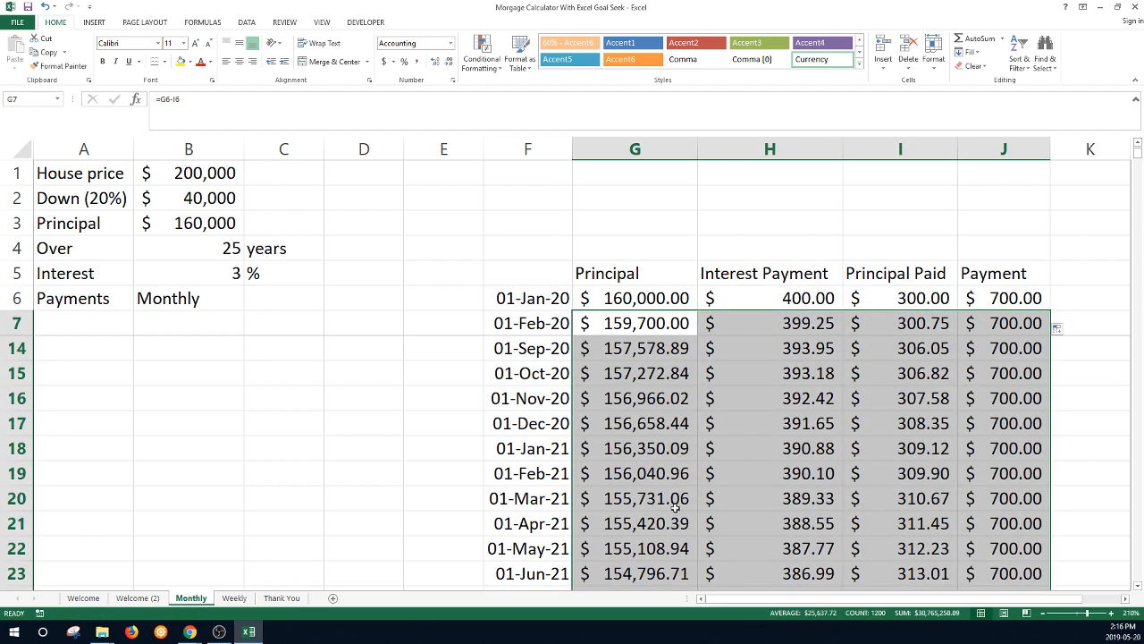
left_click(663, 450)
key("ctrl+Down")
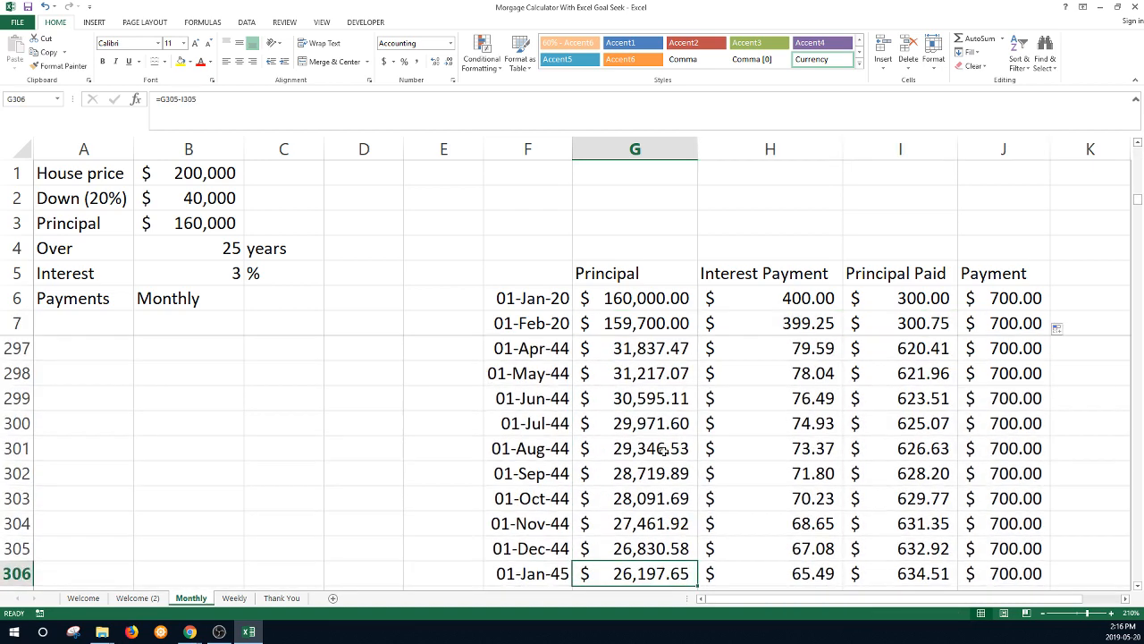
scroll(779, 452, "down", 2)
left_click(1009, 299)
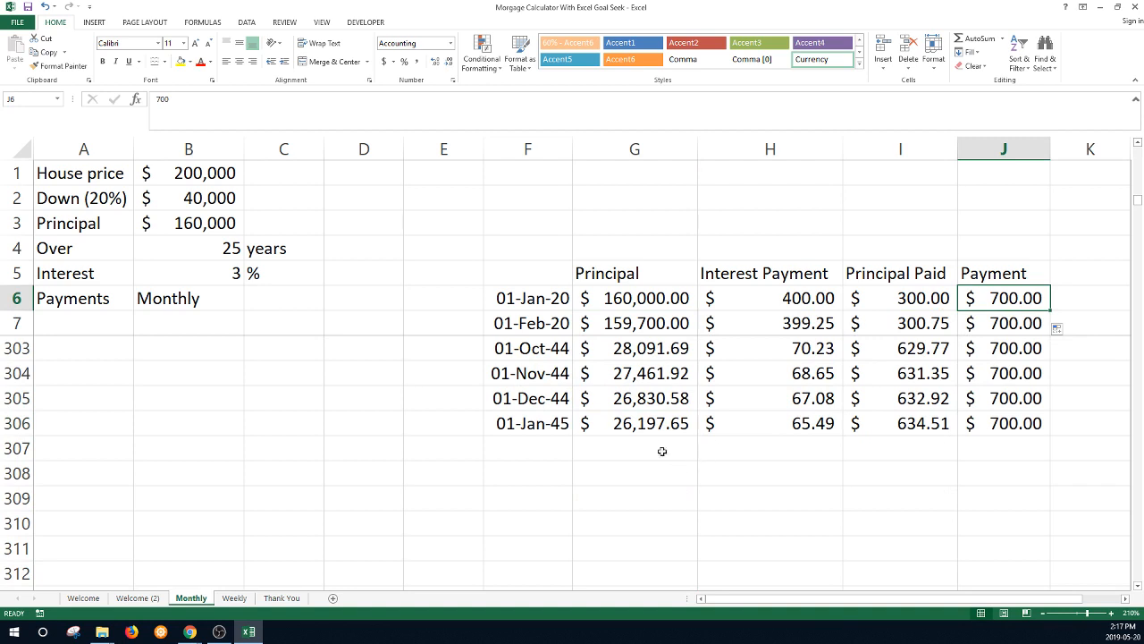
- Raise the monthly payment in J6 to $800, making the final principal -$18,403.13
left_click(653, 426)
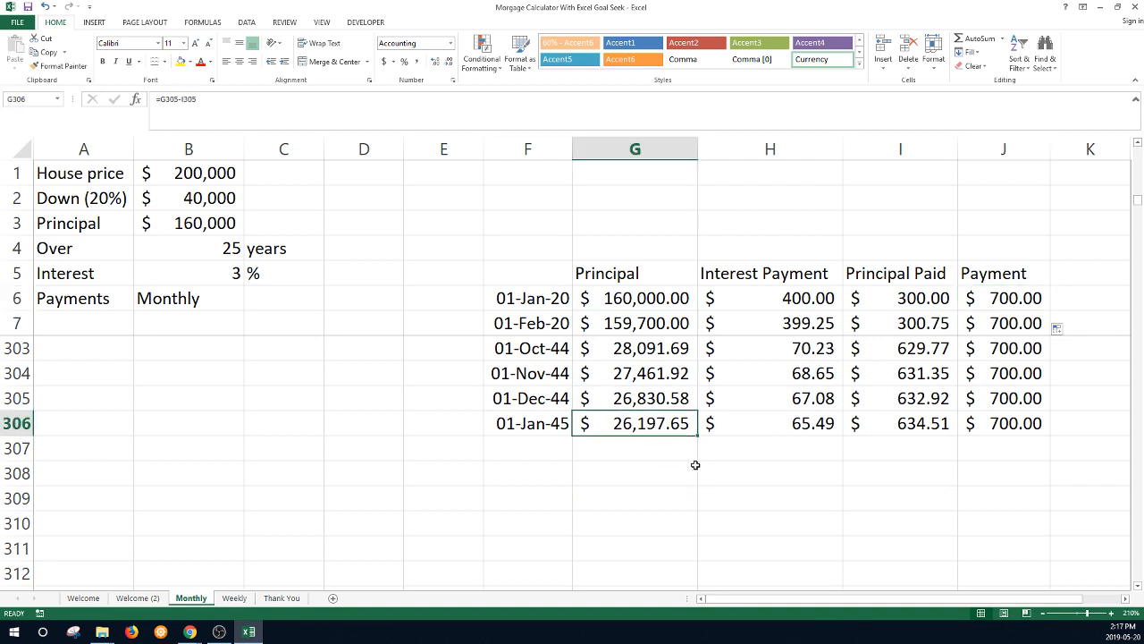
left_click(988, 301)
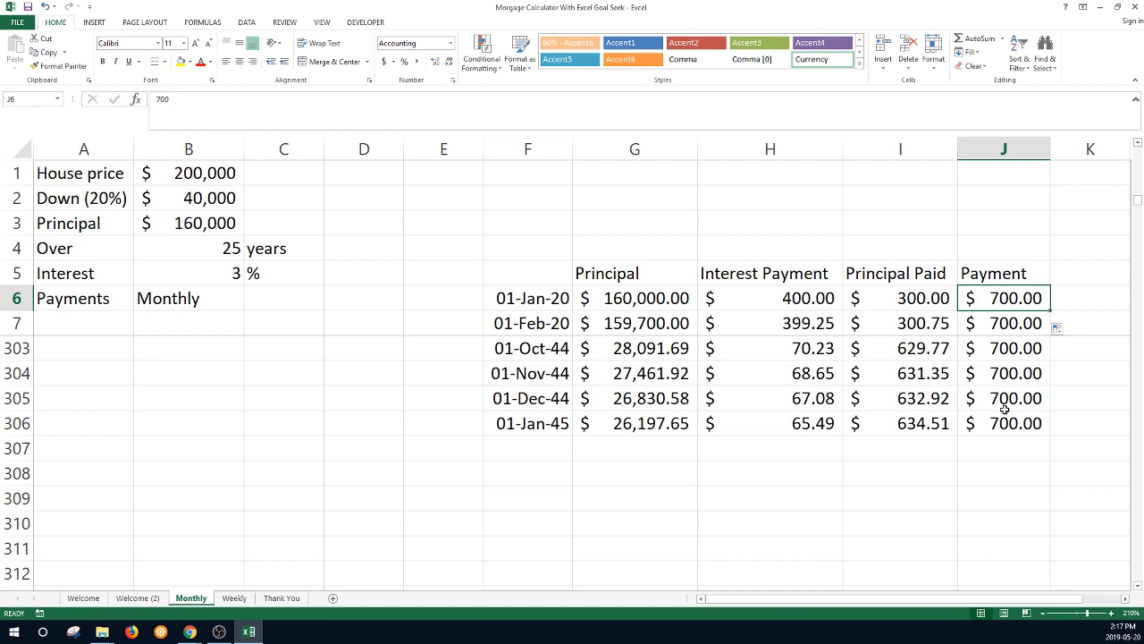
type("800")
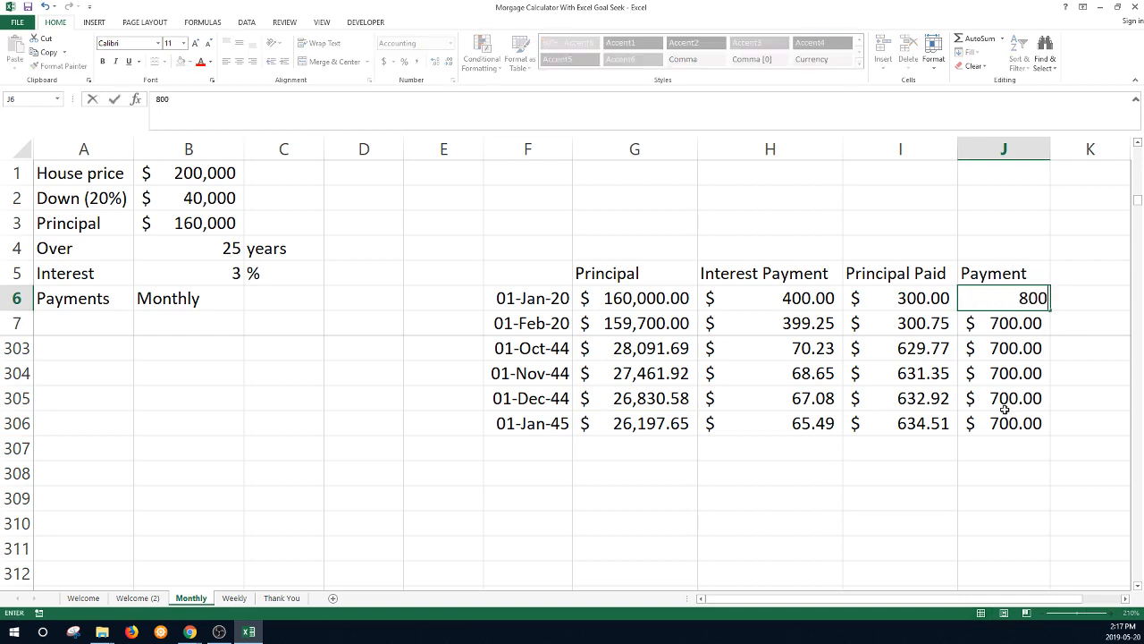
key("Return")
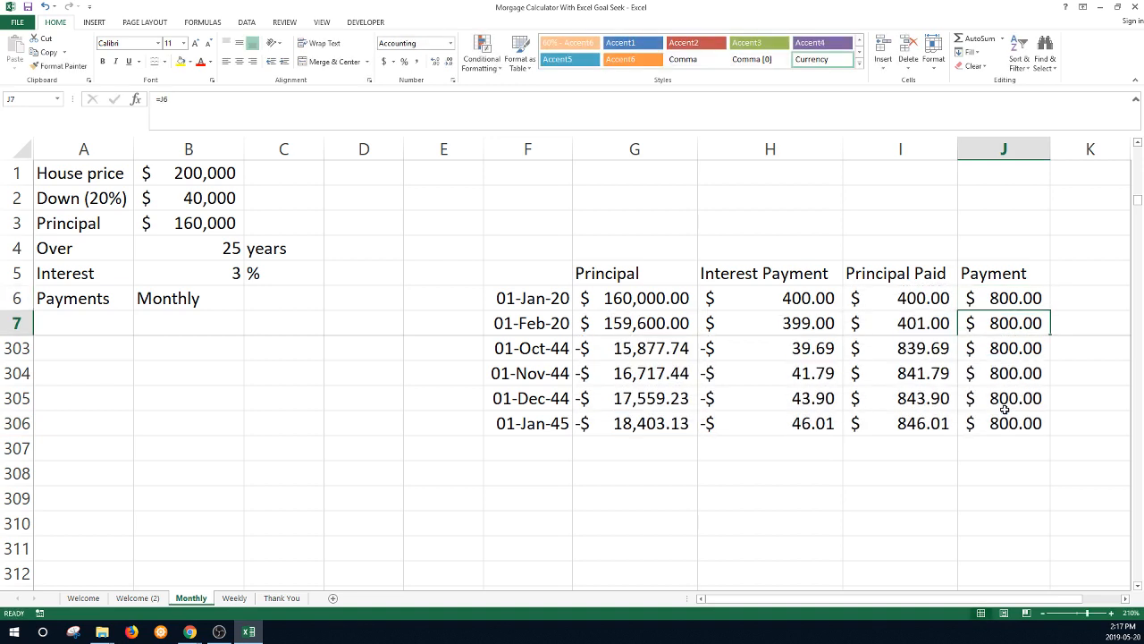
left_click(997, 301)
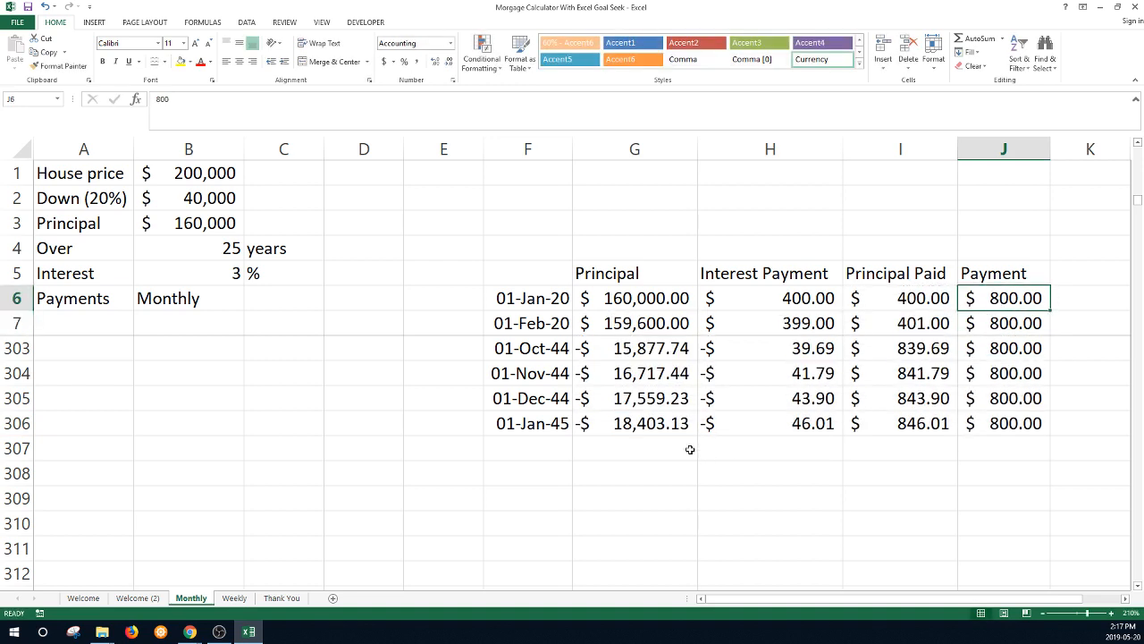
left_click(639, 417)
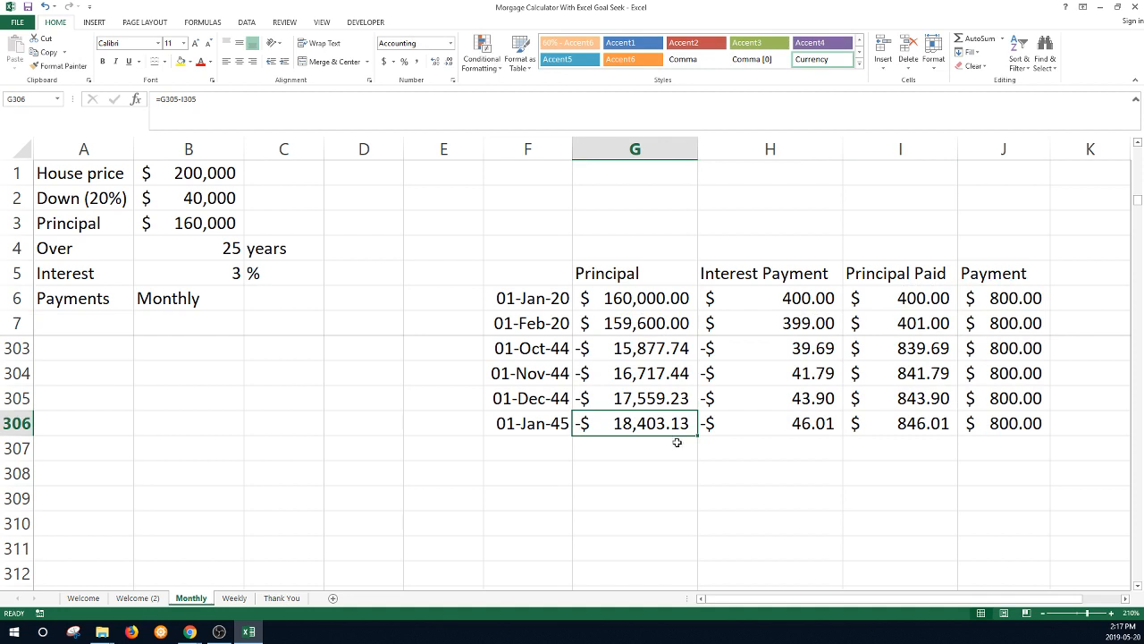
left_click(1007, 299)
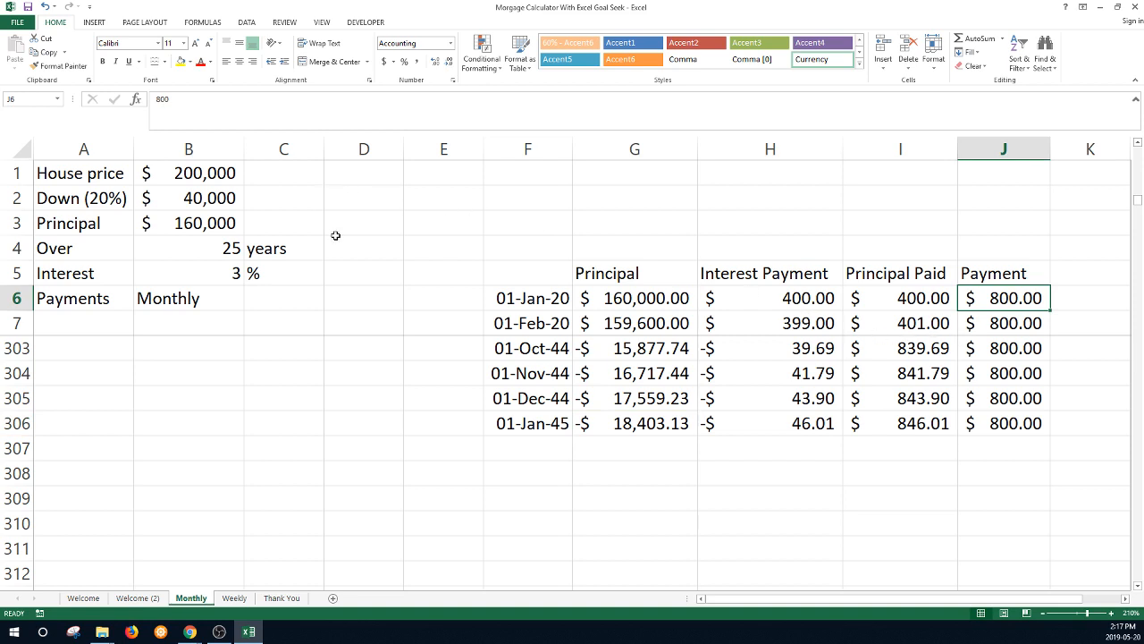
left_click(248, 24)
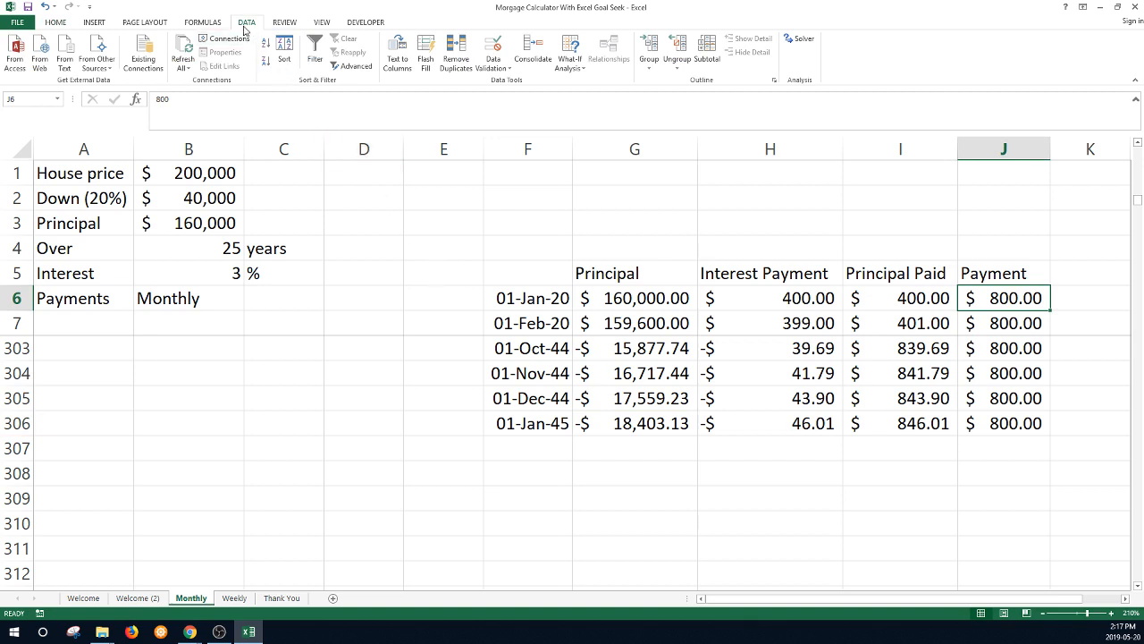
- Use Goal Seek to set G306 to 0 by changing J6, giving a $758.74 payment
left_click(576, 64)
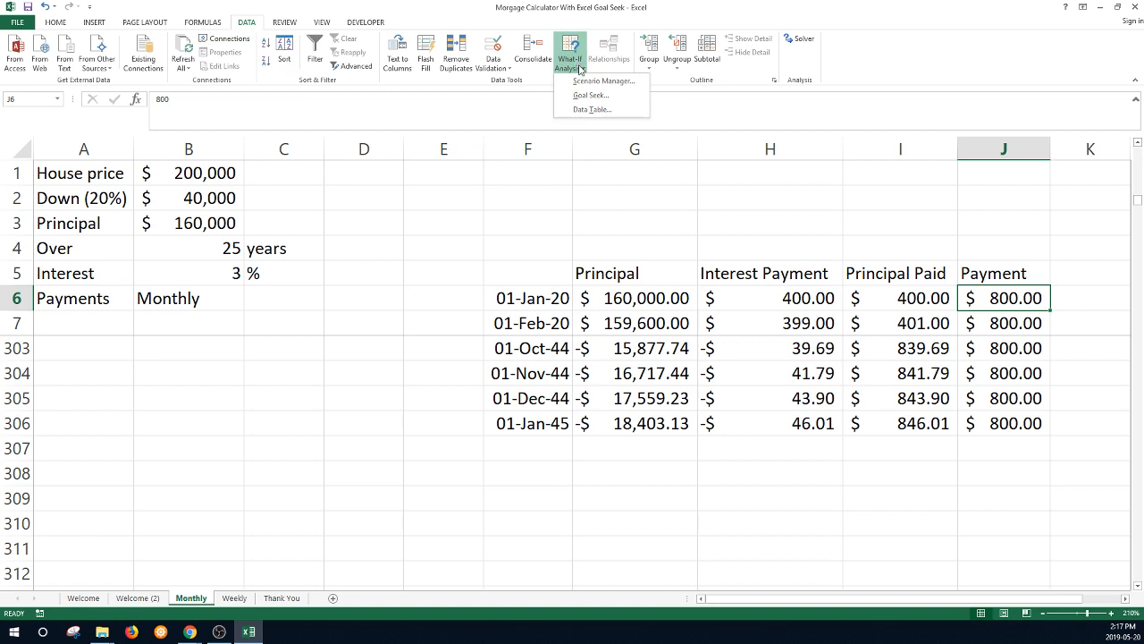
left_click(591, 96)
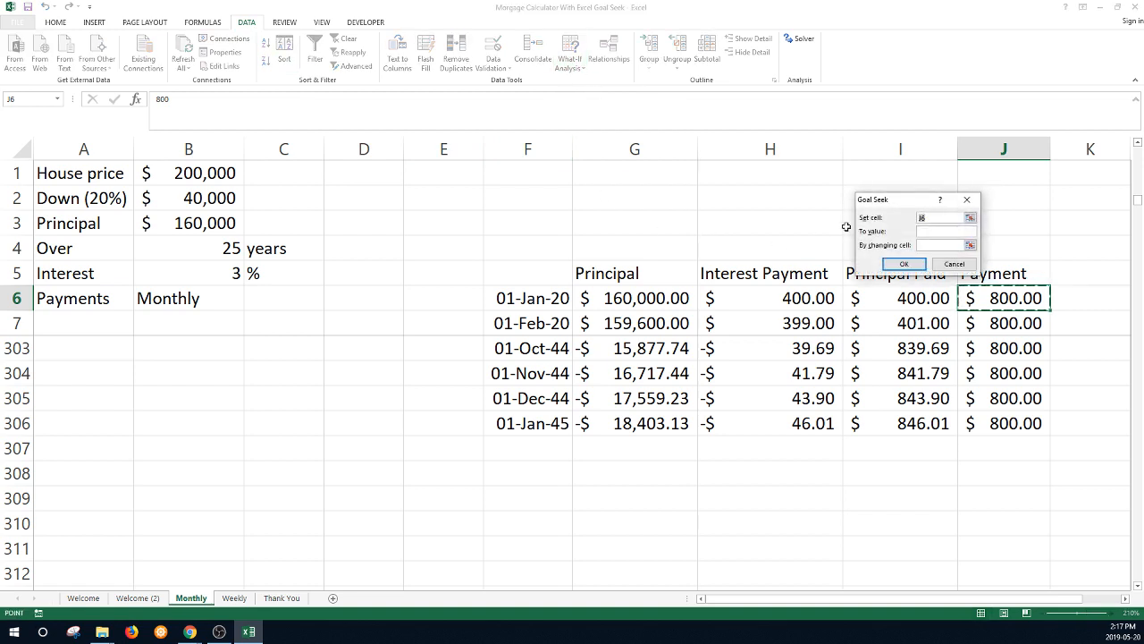
left_click_drag(894, 200, 730, 142)
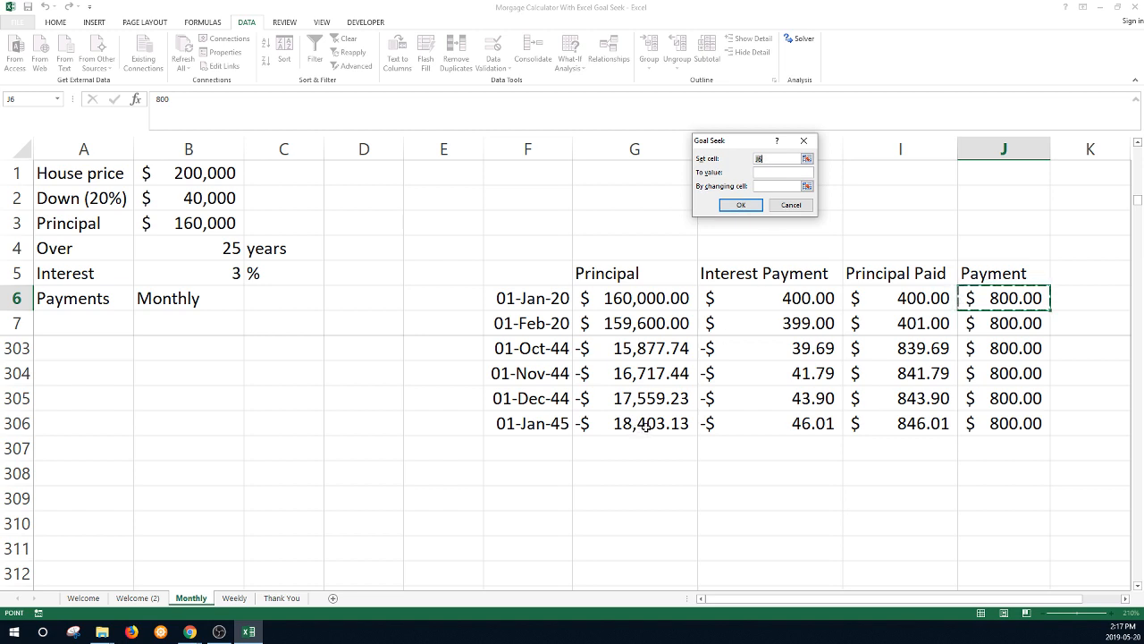
left_click(644, 429)
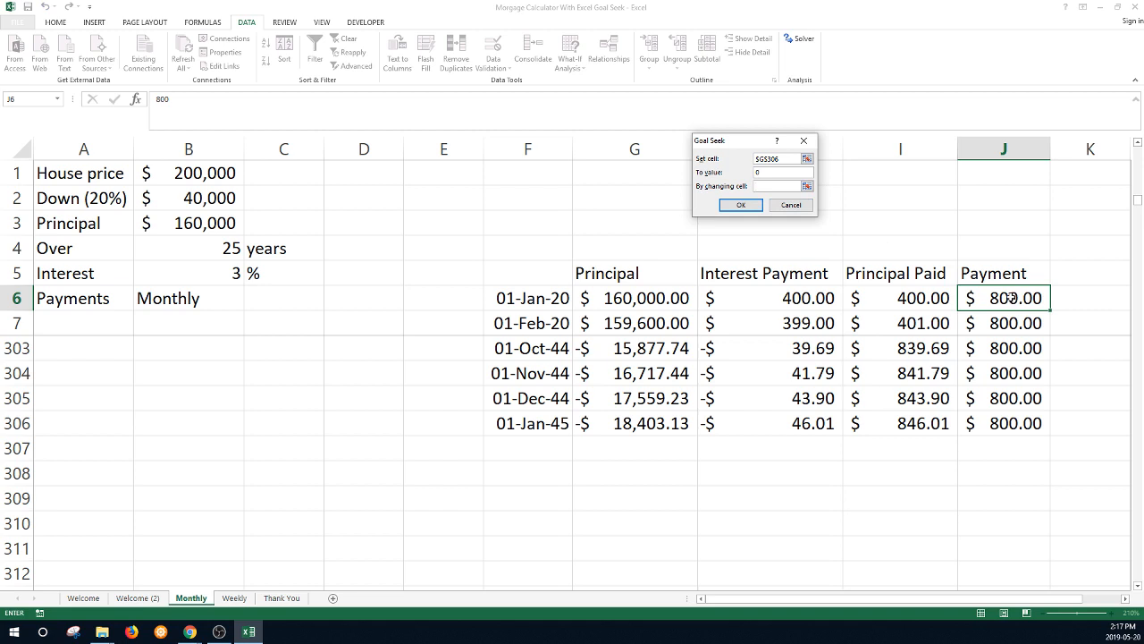
left_click(741, 204)
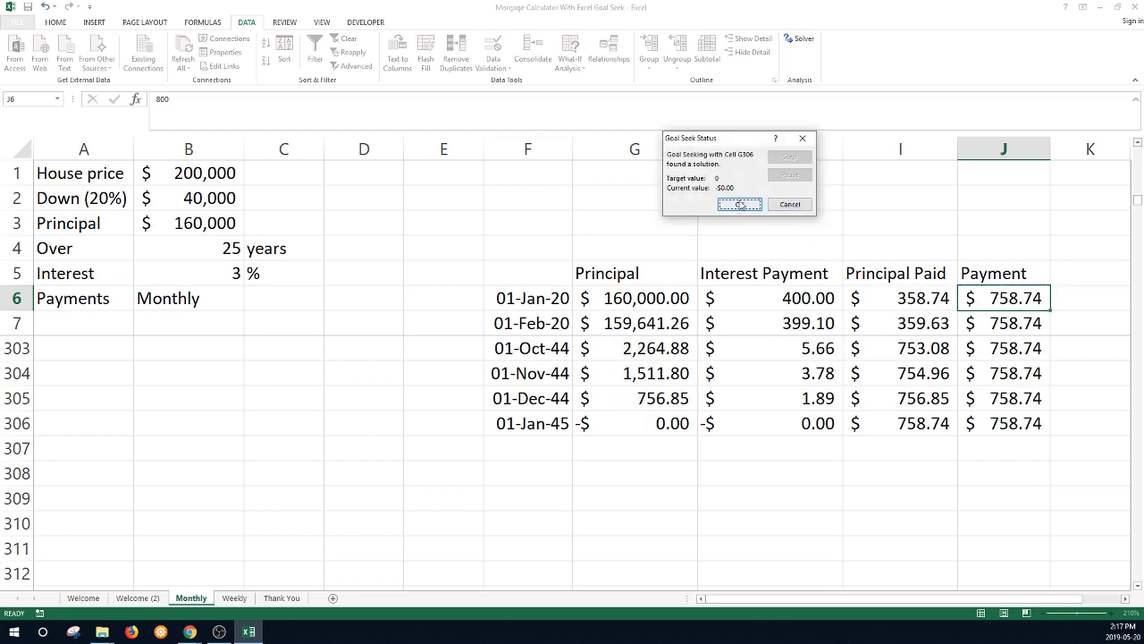
left_click(740, 201)
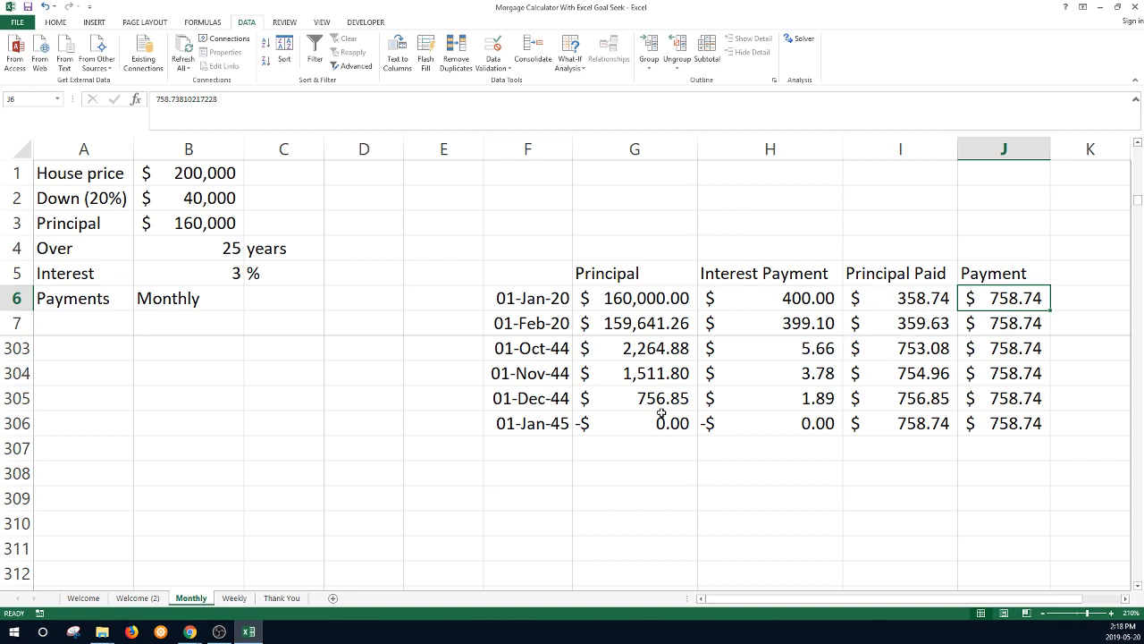
- Switch to the Weekly sheet and review its 3% rate and Weekly payment frequency
left_click(192, 267)
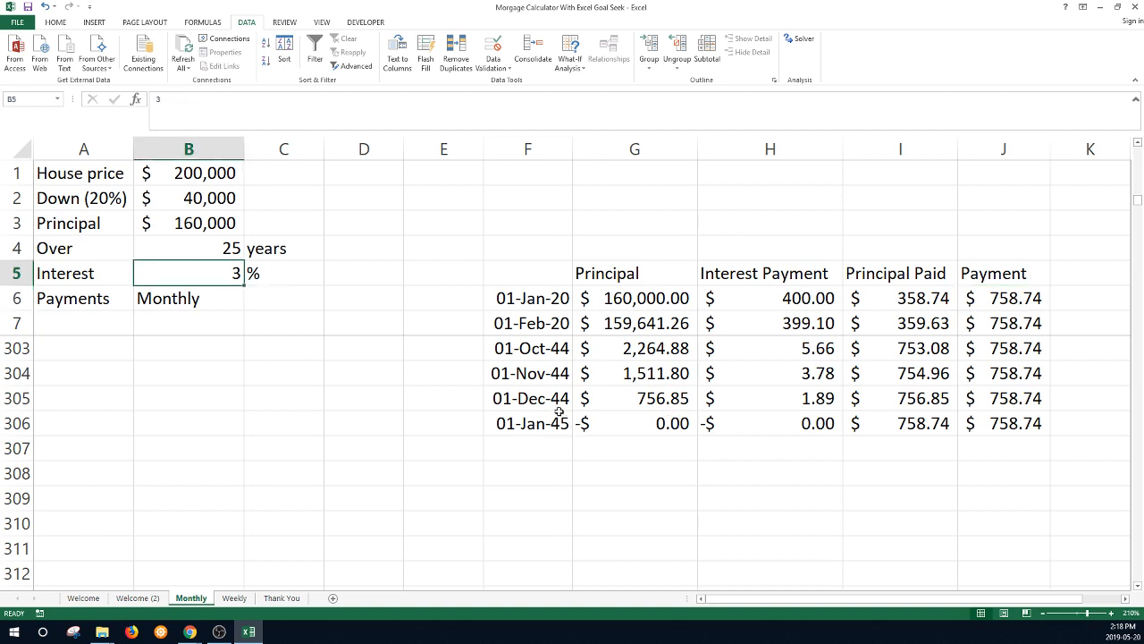
left_click(235, 598)
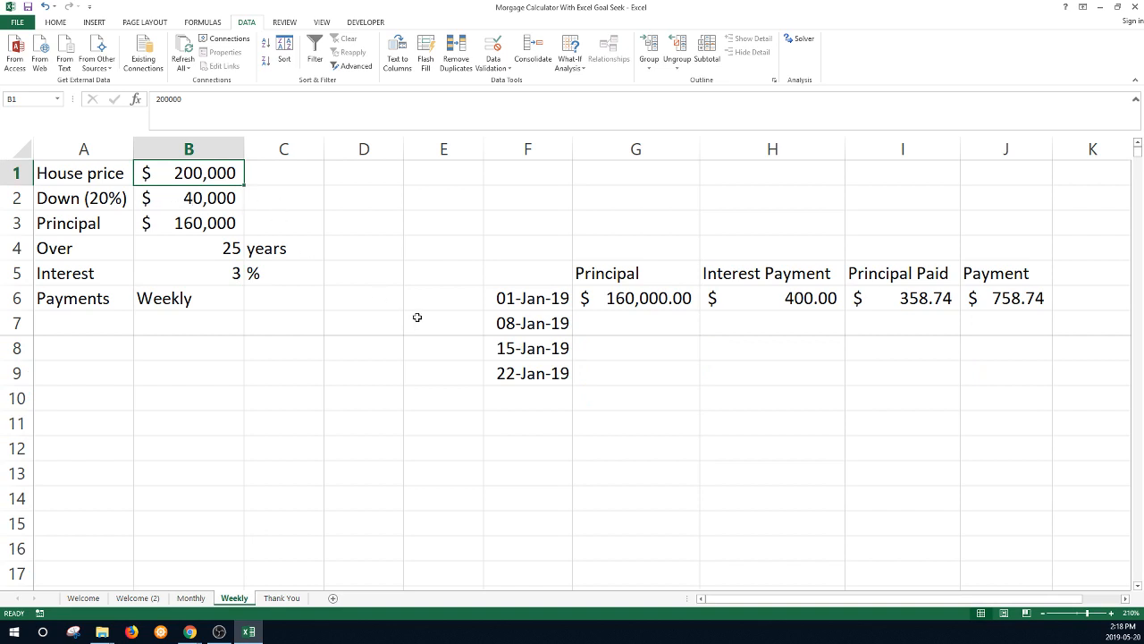
left_click(228, 274)
left_click(226, 293)
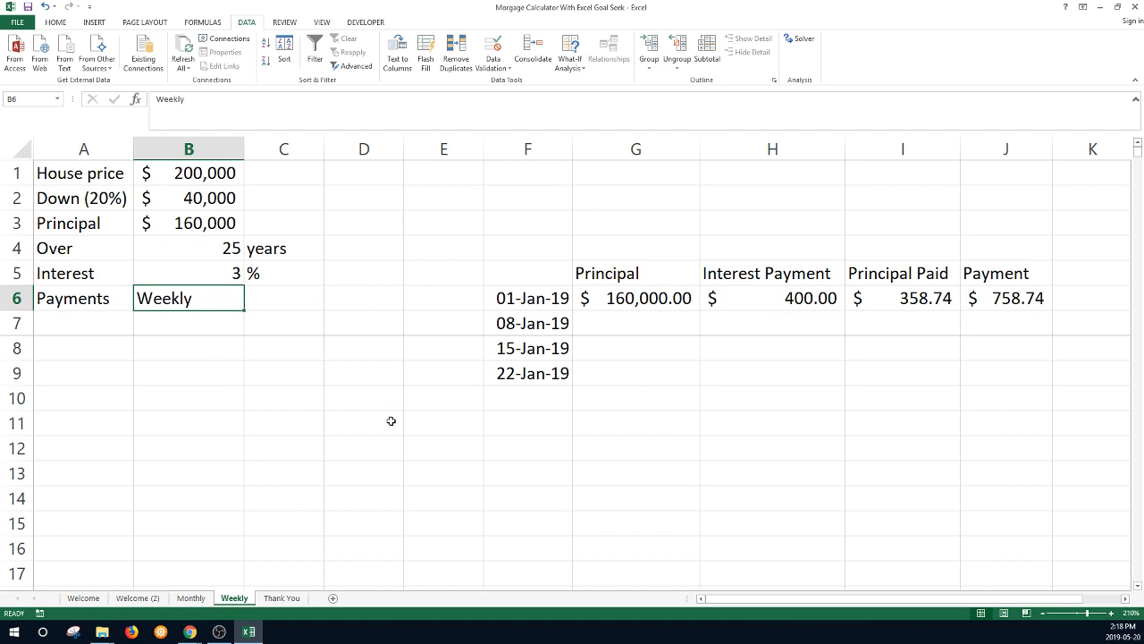
left_click(543, 325)
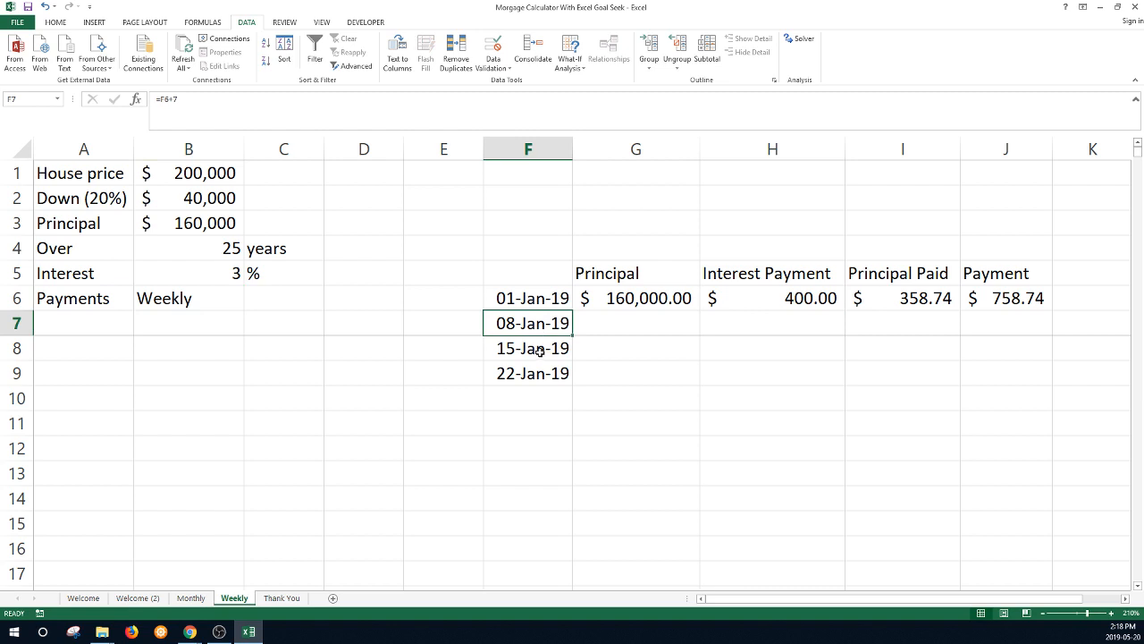
- Check the =F6+7 date formula, then select F7 (08-Jan-19) through F1310
left_click(541, 349)
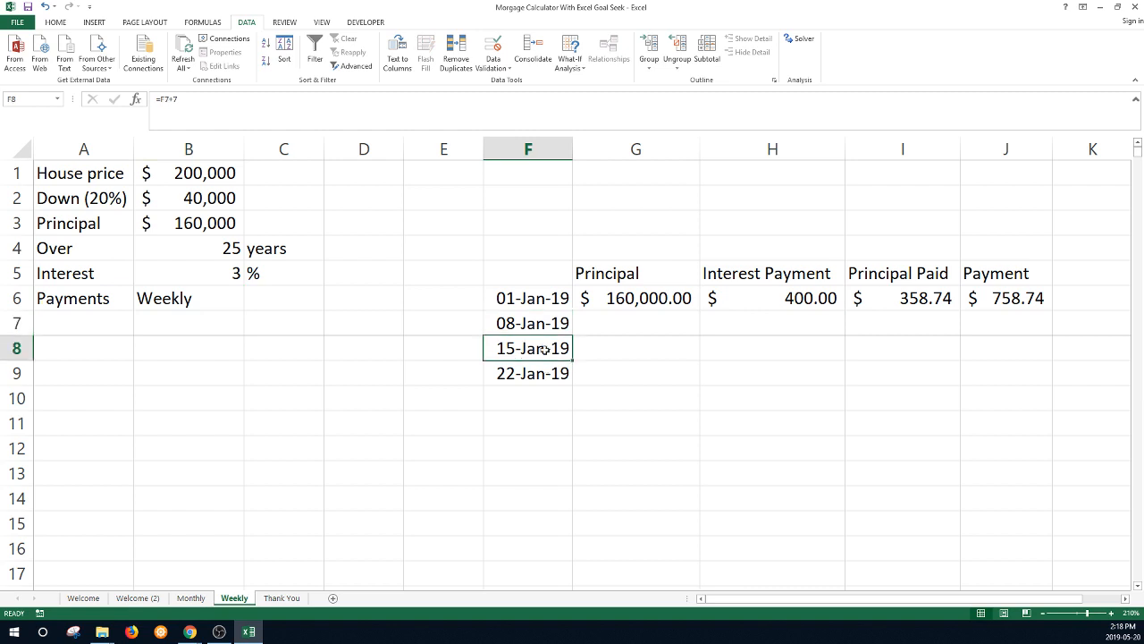
left_click_drag(544, 350, 547, 549)
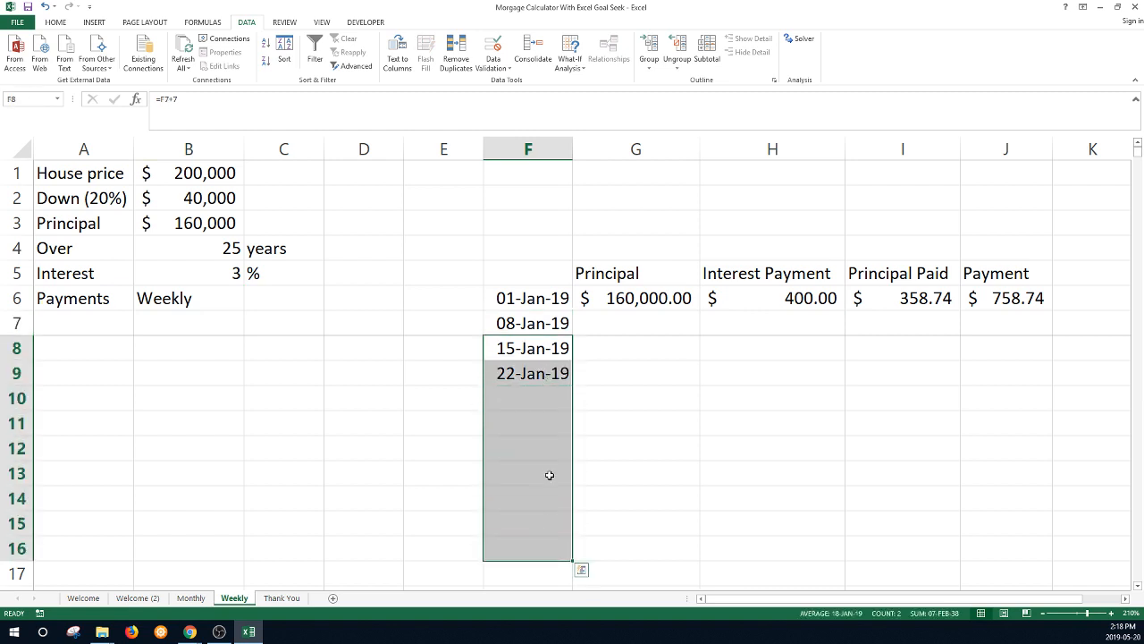
scroll(548, 474, "down", 20)
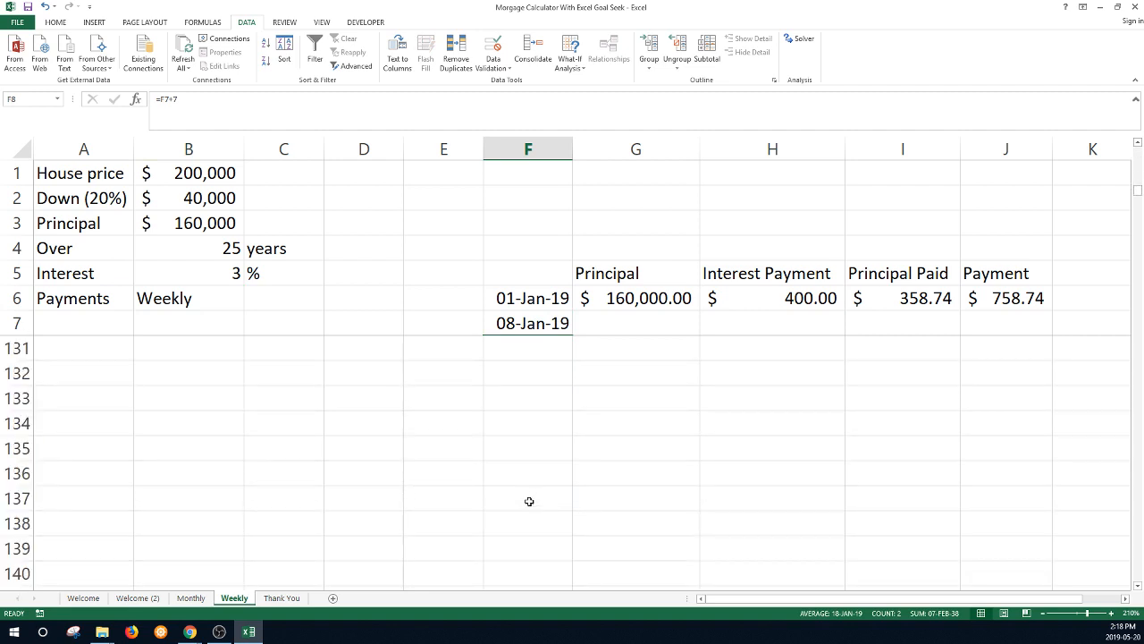
scroll(529, 501, "down", 20)
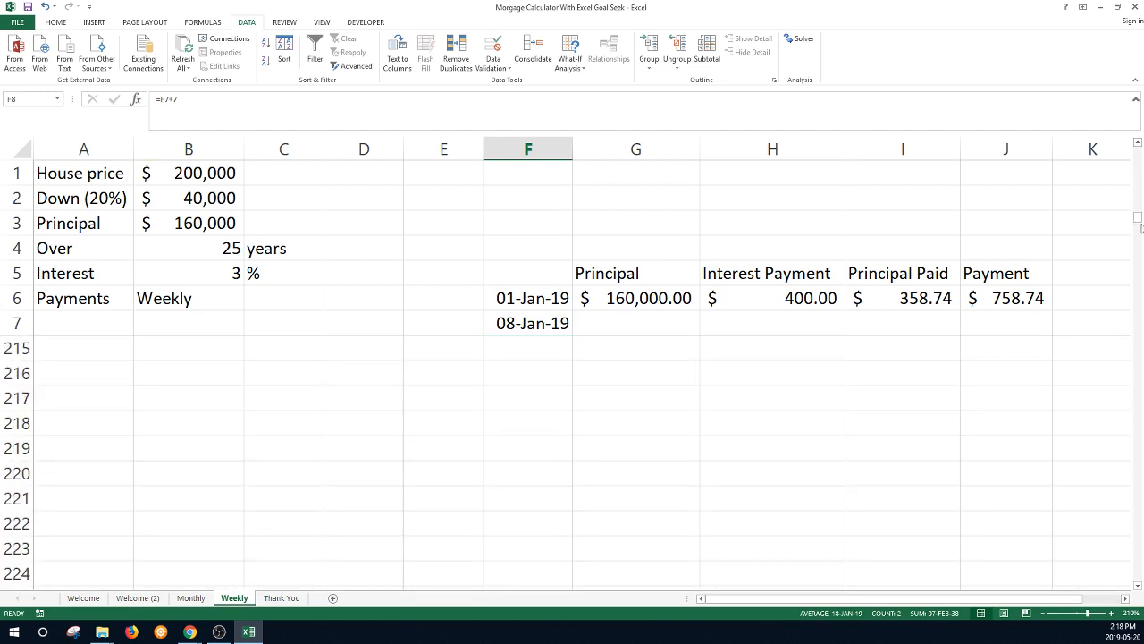
left_click_drag(1140, 228, 1140, 550)
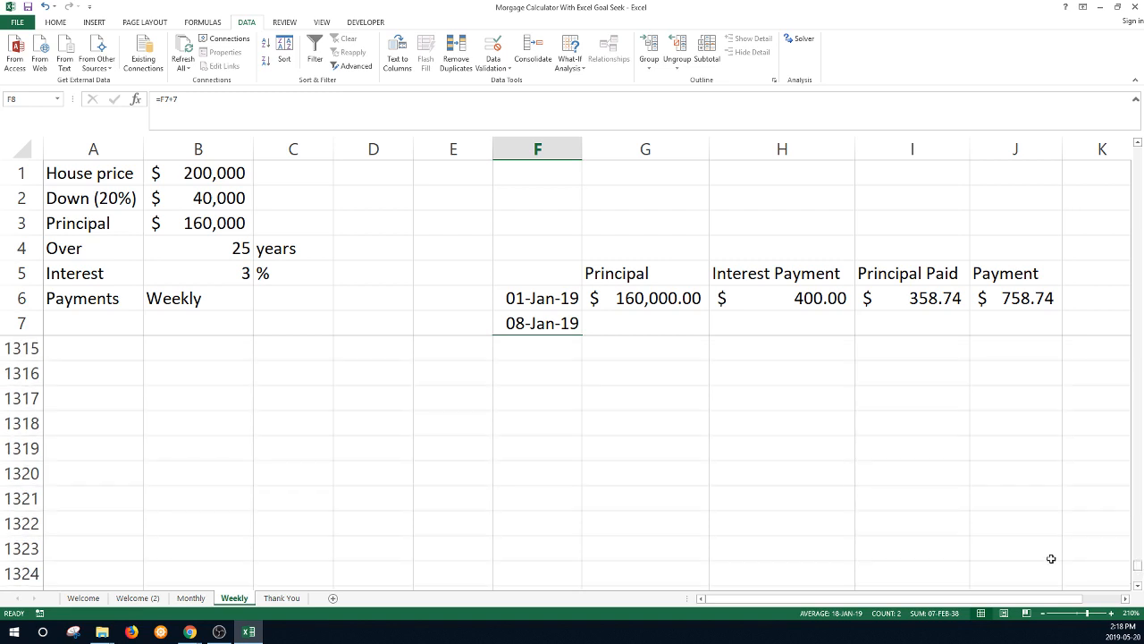
scroll(516, 385, "up", 3)
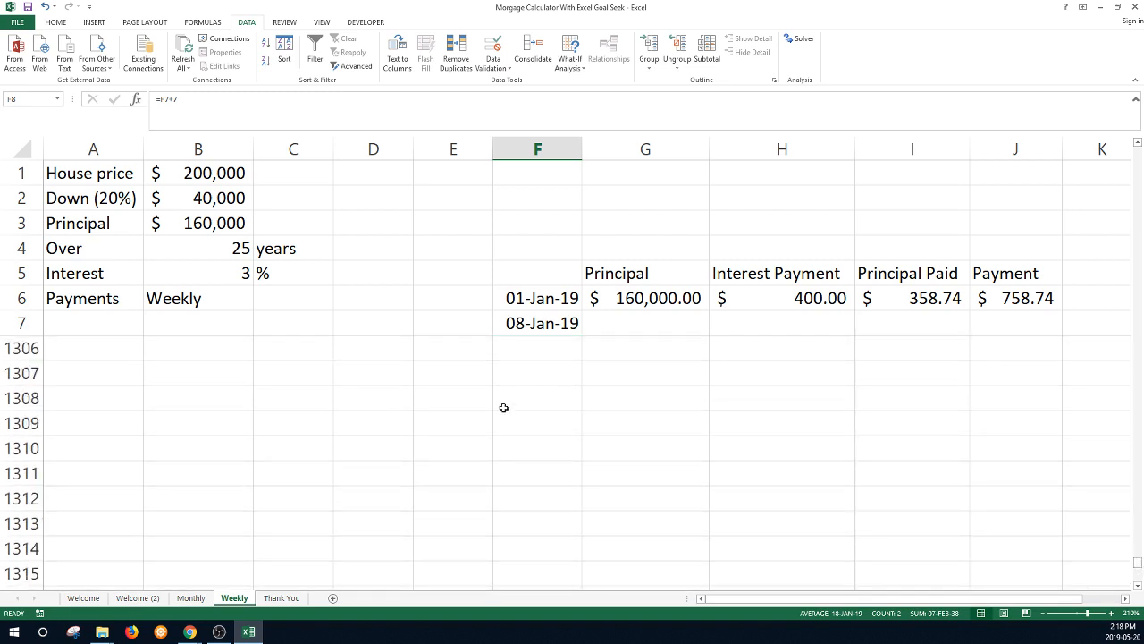
left_click(517, 449)
left_click(547, 304)
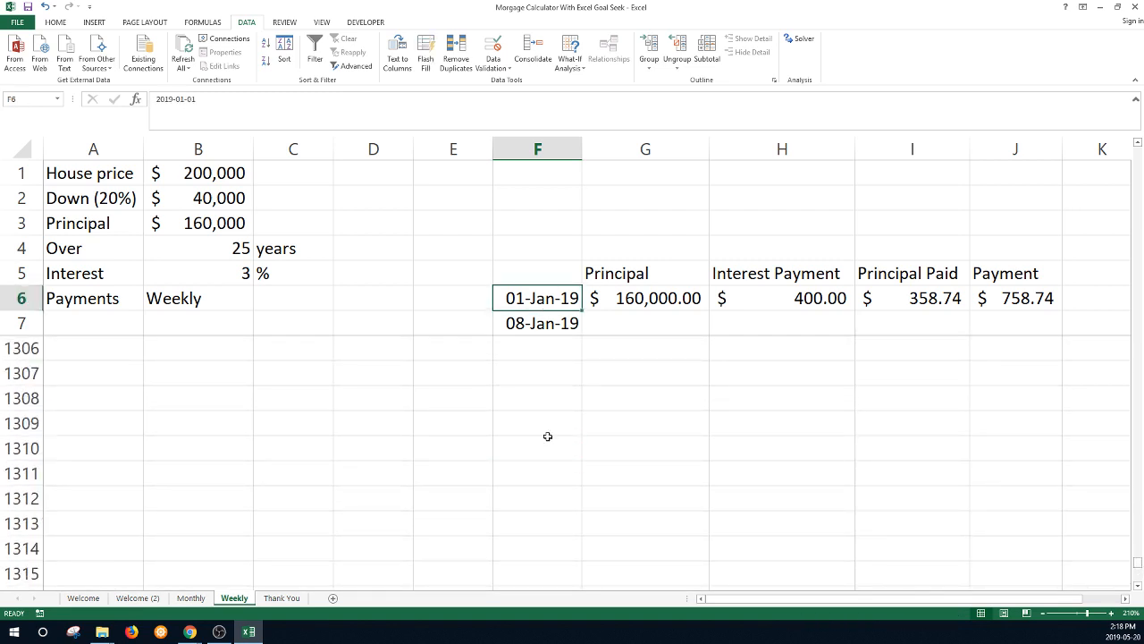
left_click(542, 322)
left_click(539, 458, "shift")
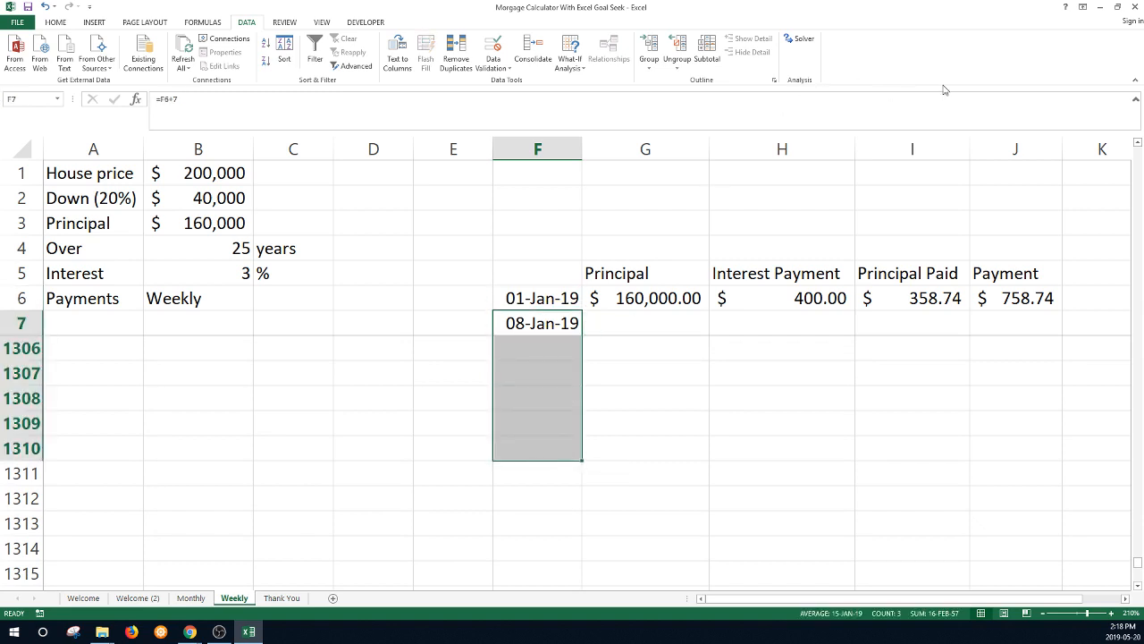
- Fill F7:F1310 as a weekly trend date series ending at 29-Dec-43
left_click(66, 21)
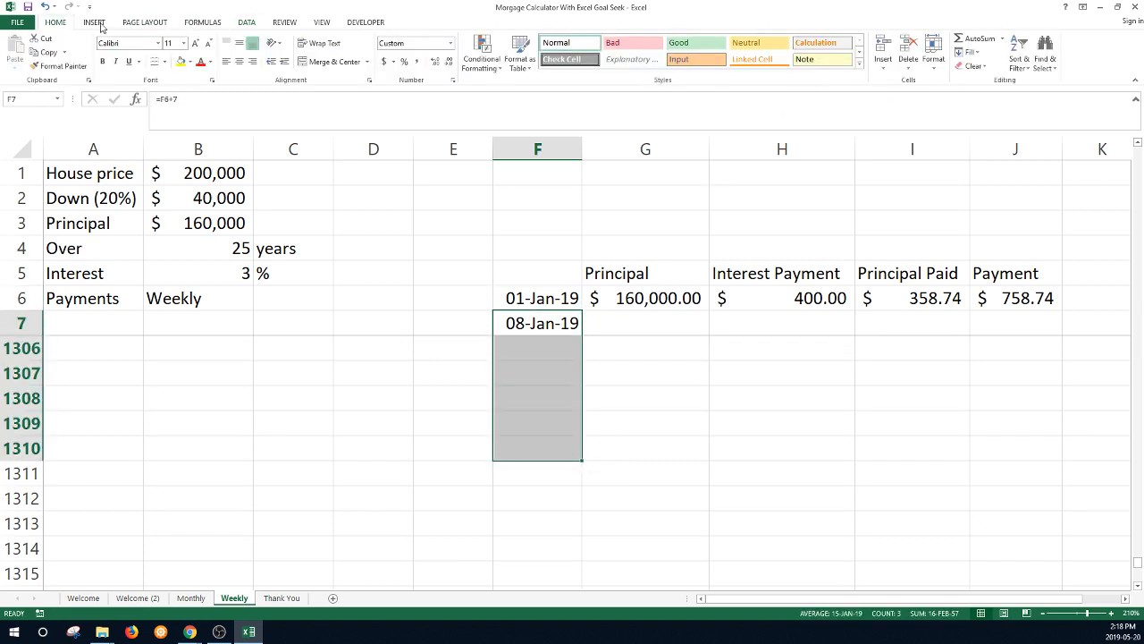
left_click(970, 52)
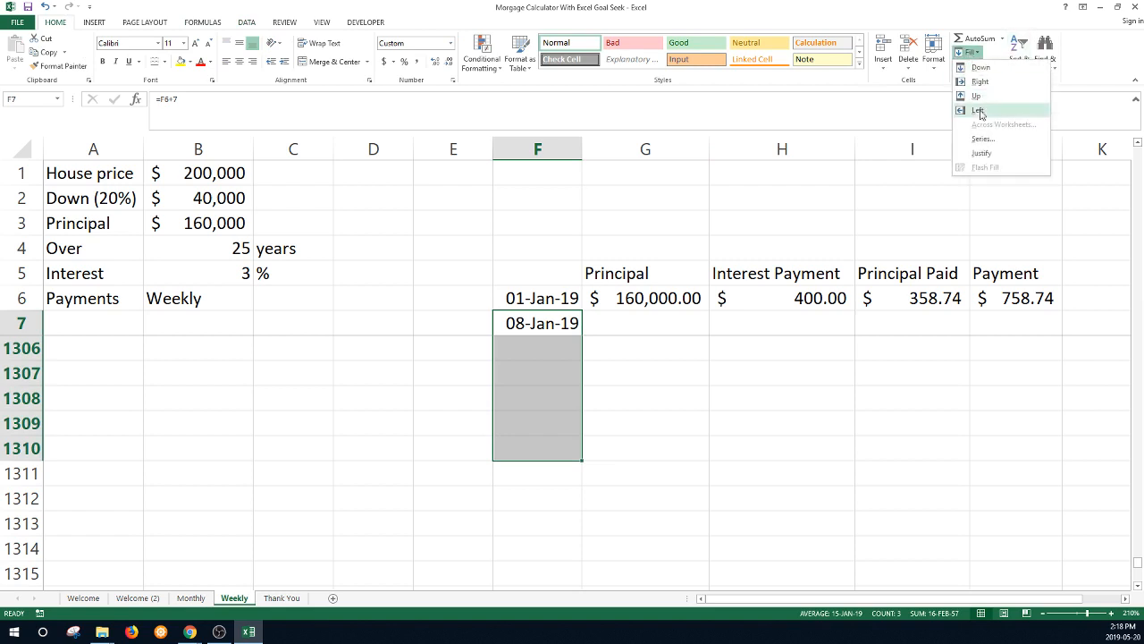
left_click(983, 141)
key("alt+t")
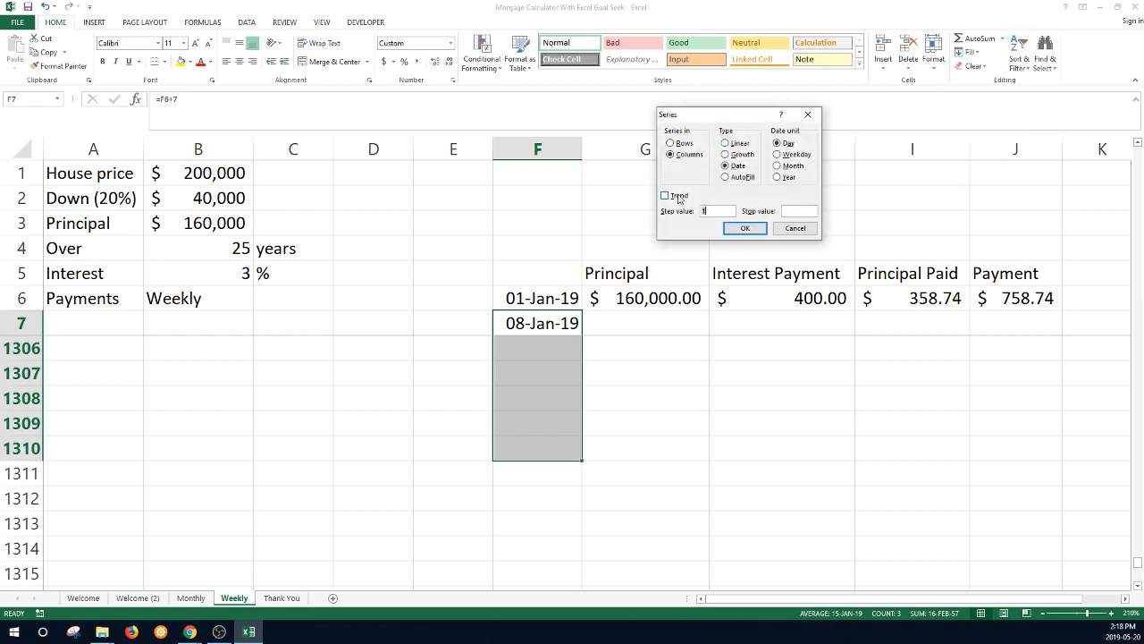
left_click(743, 230)
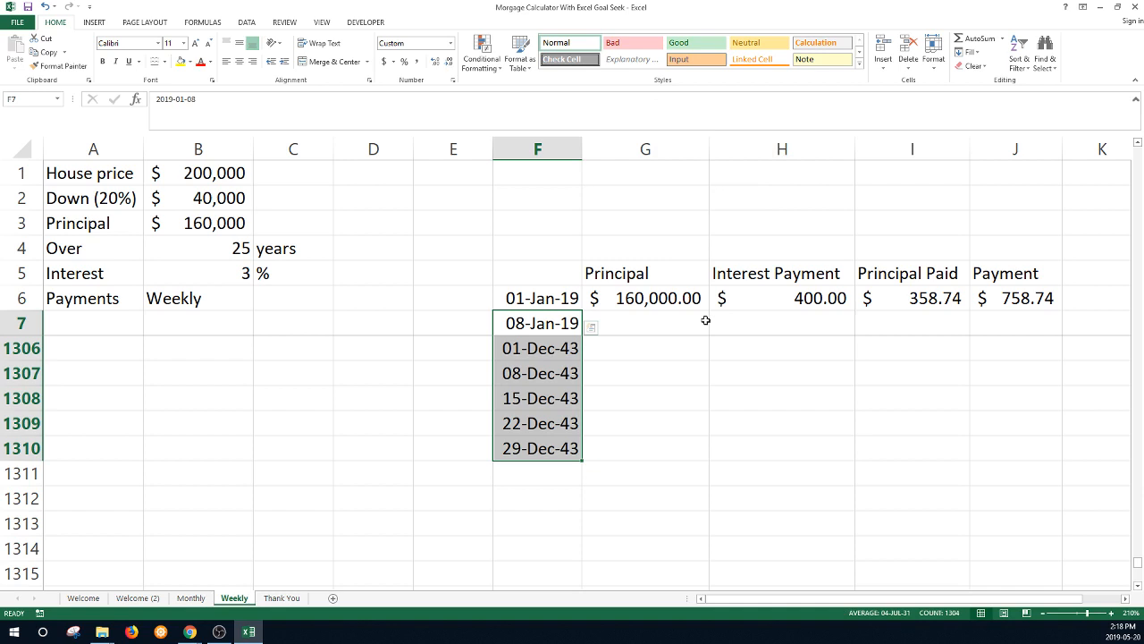
left_click(541, 449)
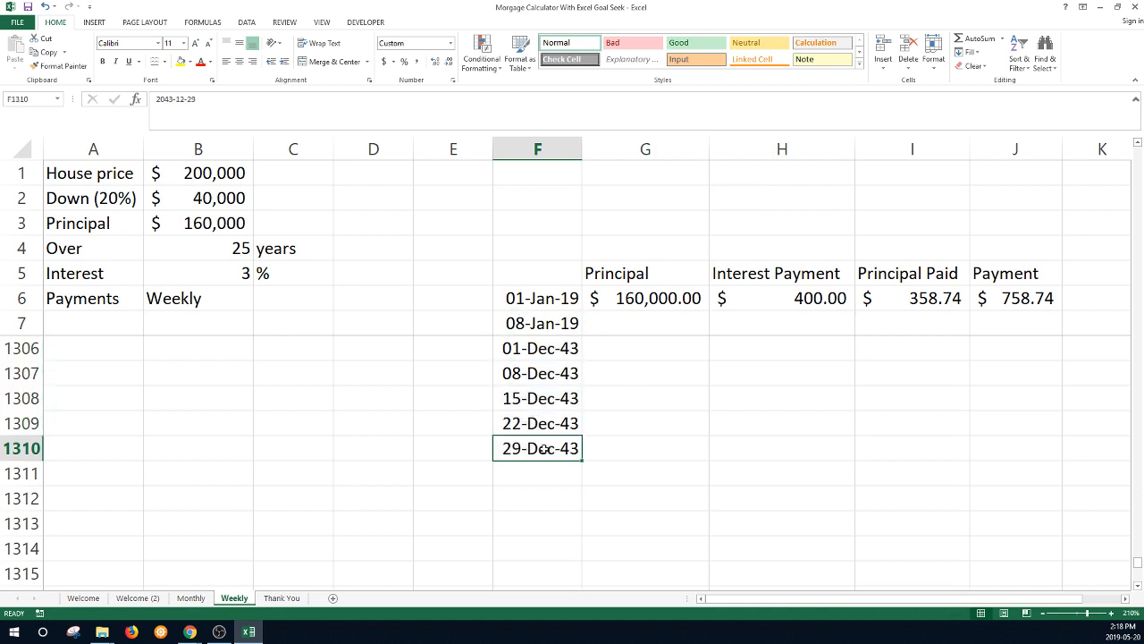
left_click(549, 298)
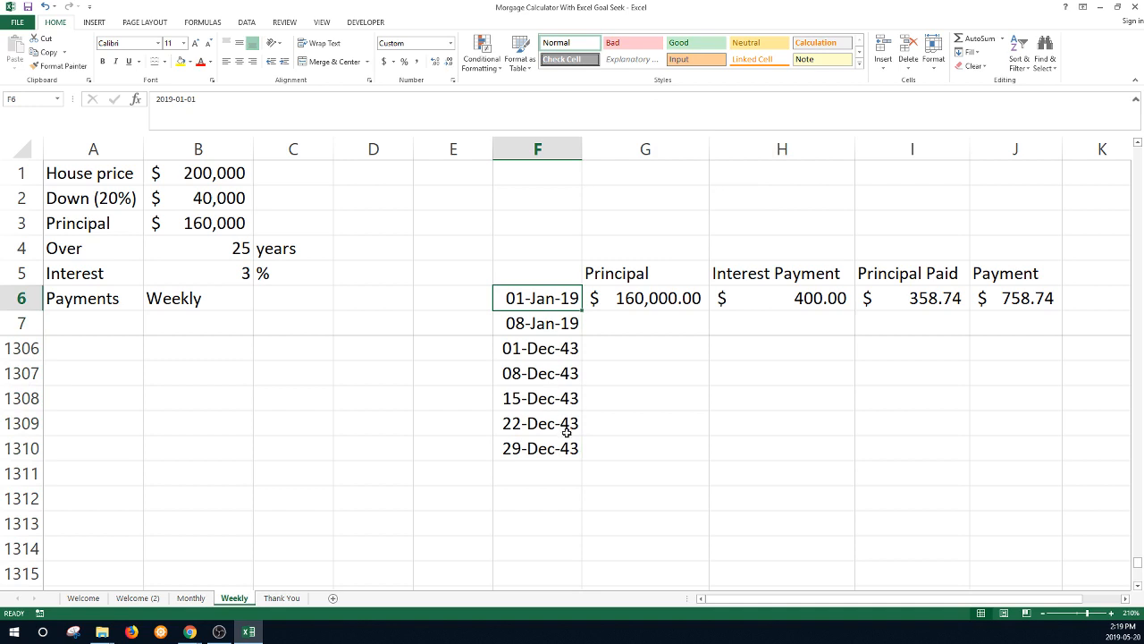
left_click(532, 450)
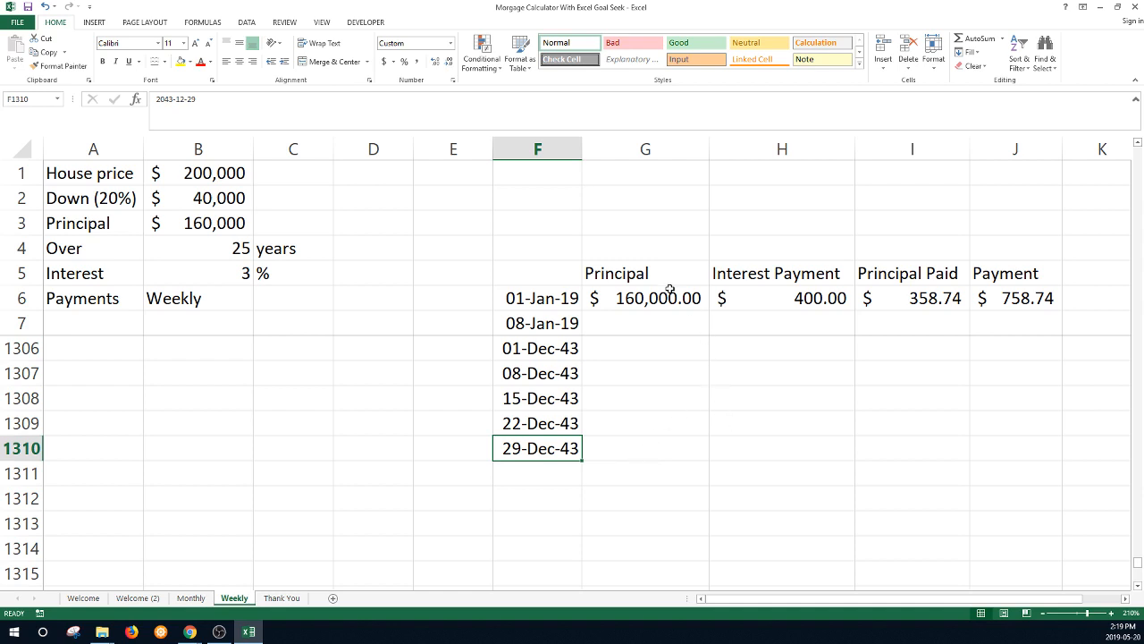
- Change the H6 interest formula to =(G6*$B$5/100)*7/365, giving $92.05 interest and $666.68 principal paid
left_click(782, 295)
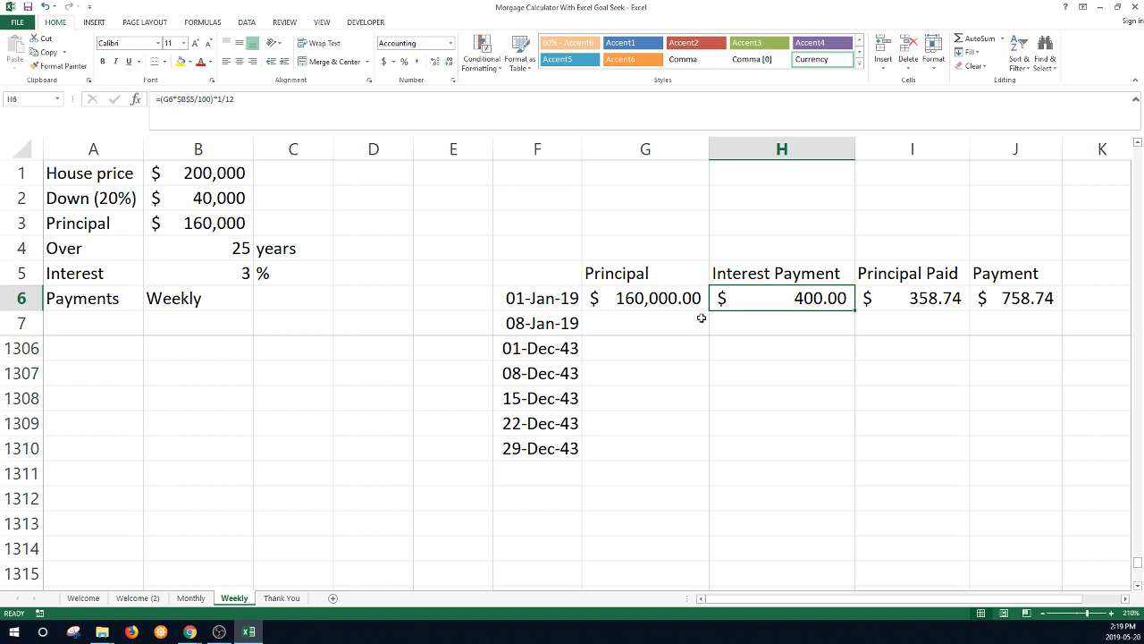
left_click(222, 98)
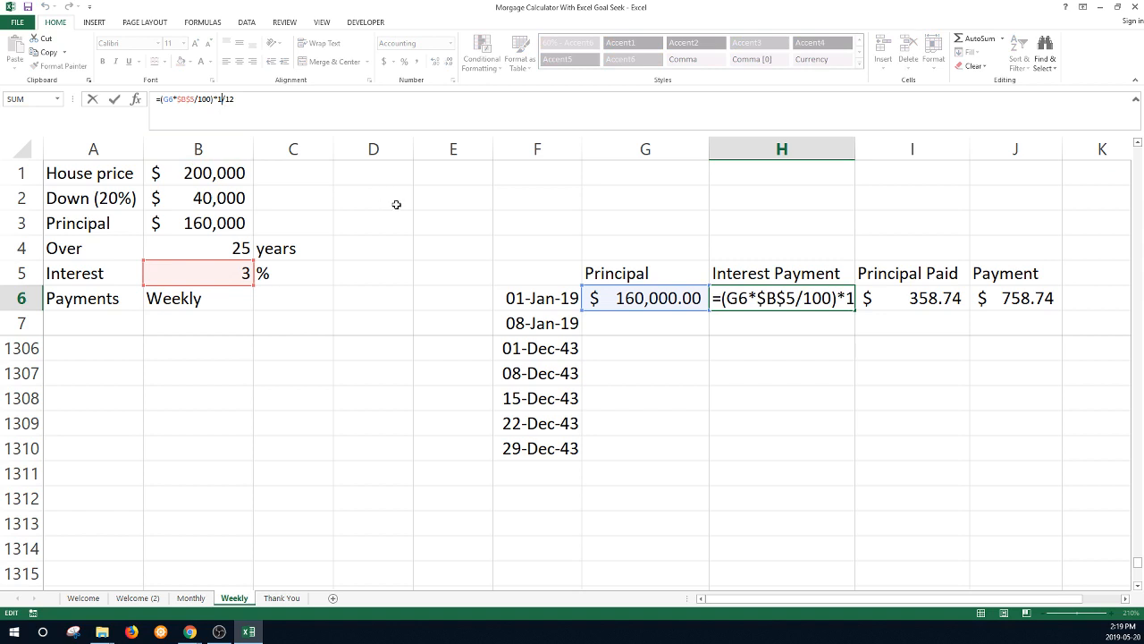
key("BackSpace")
type("7")
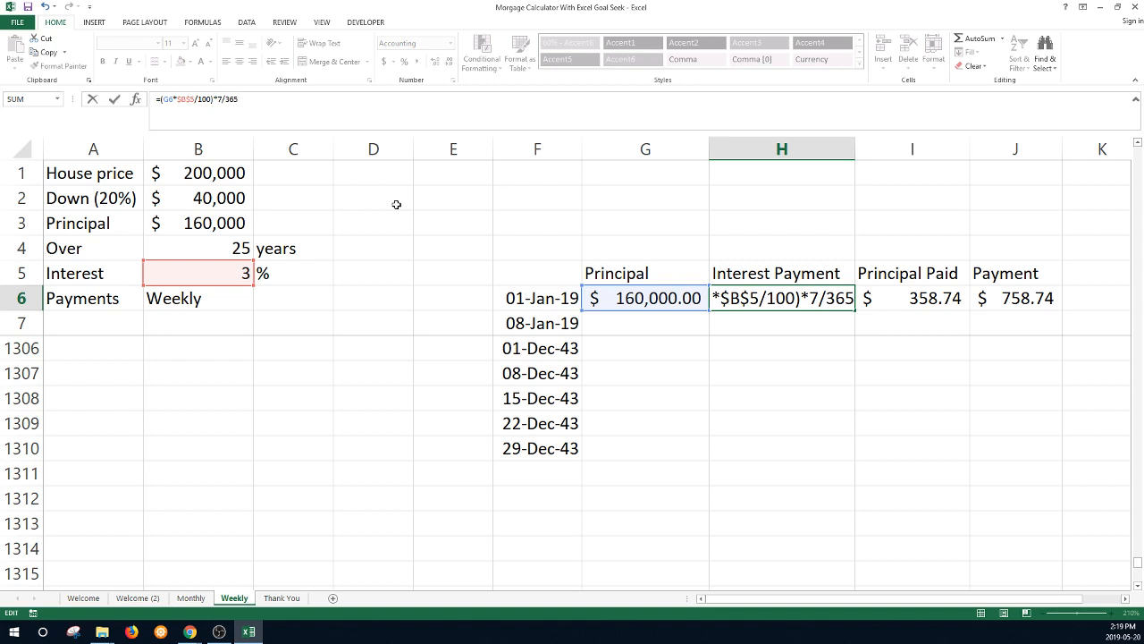
key("Return")
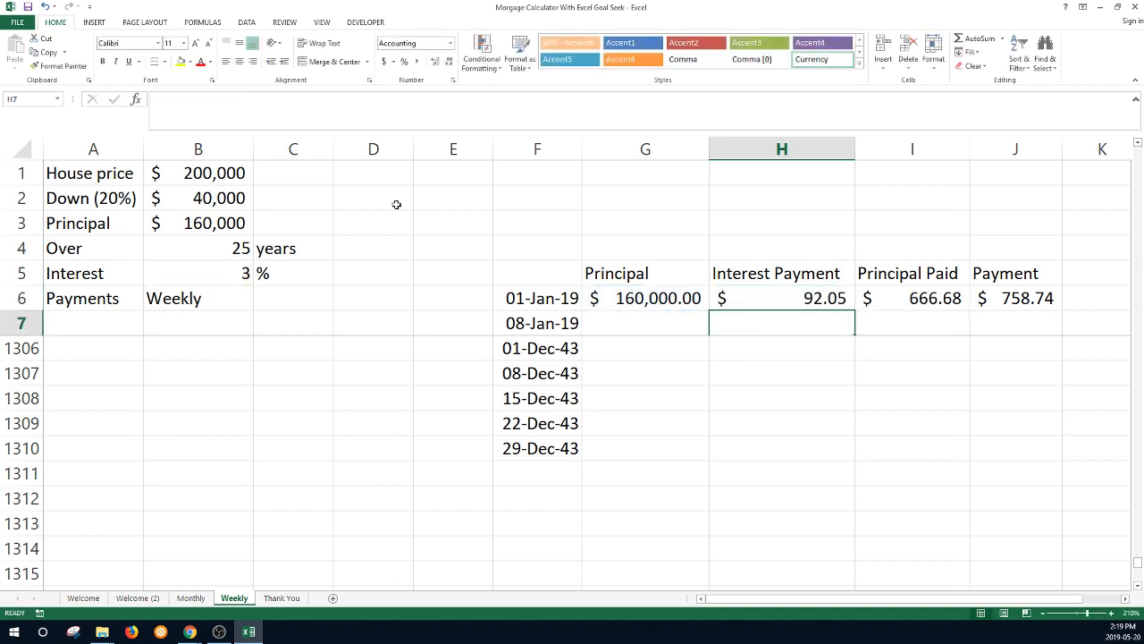
left_click(743, 299)
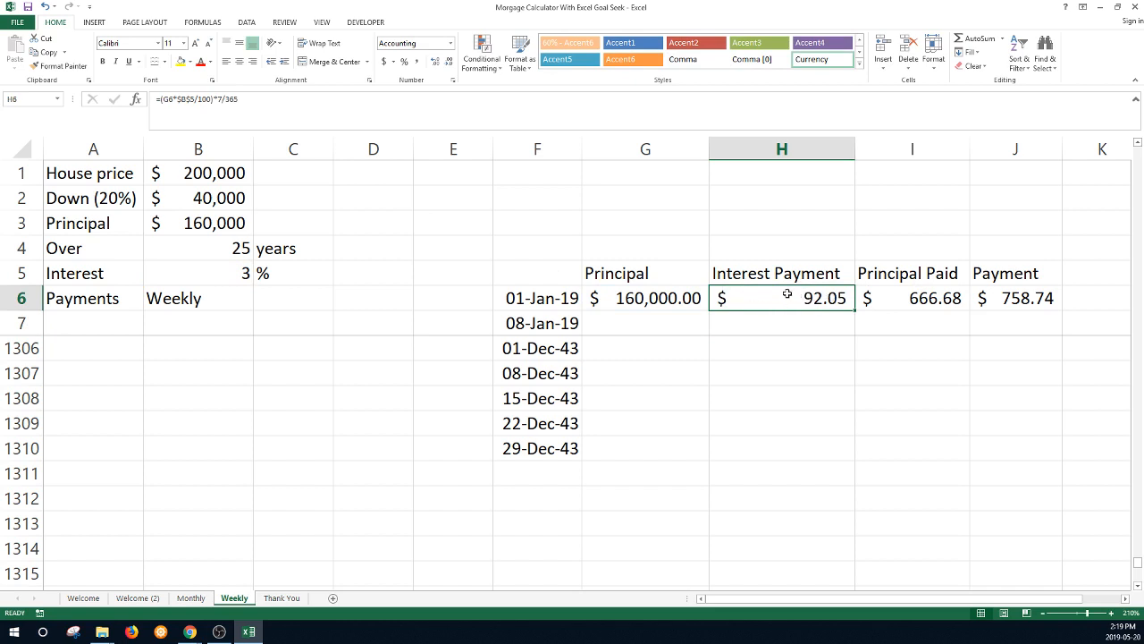
left_click(1030, 298)
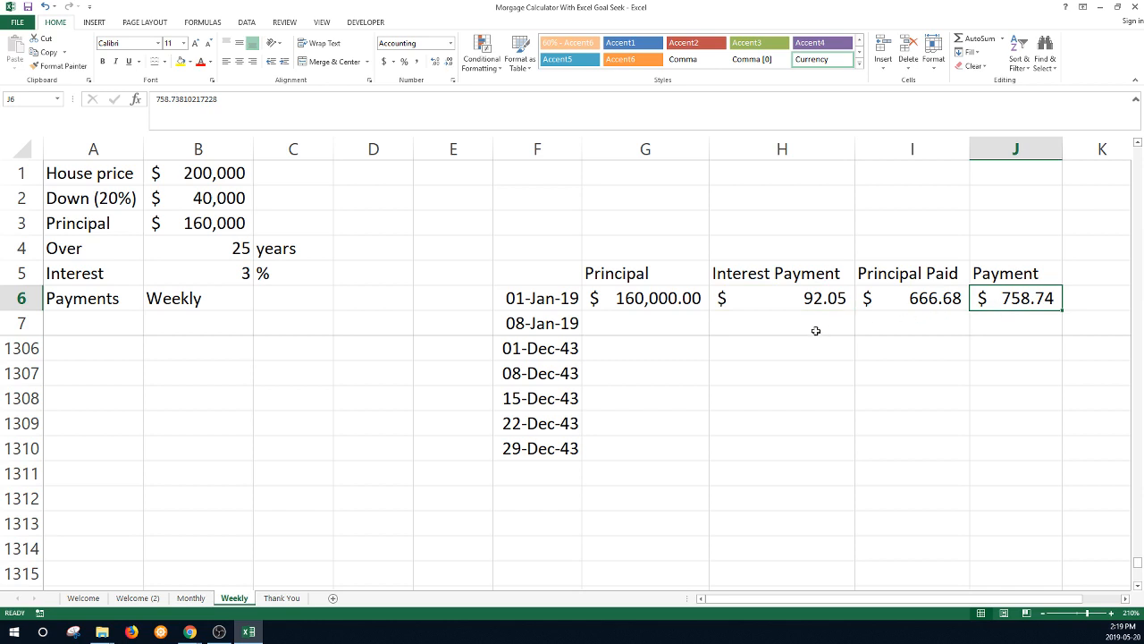
- Enter =G6-I6 in G7 for the remaining principal
left_click(680, 320)
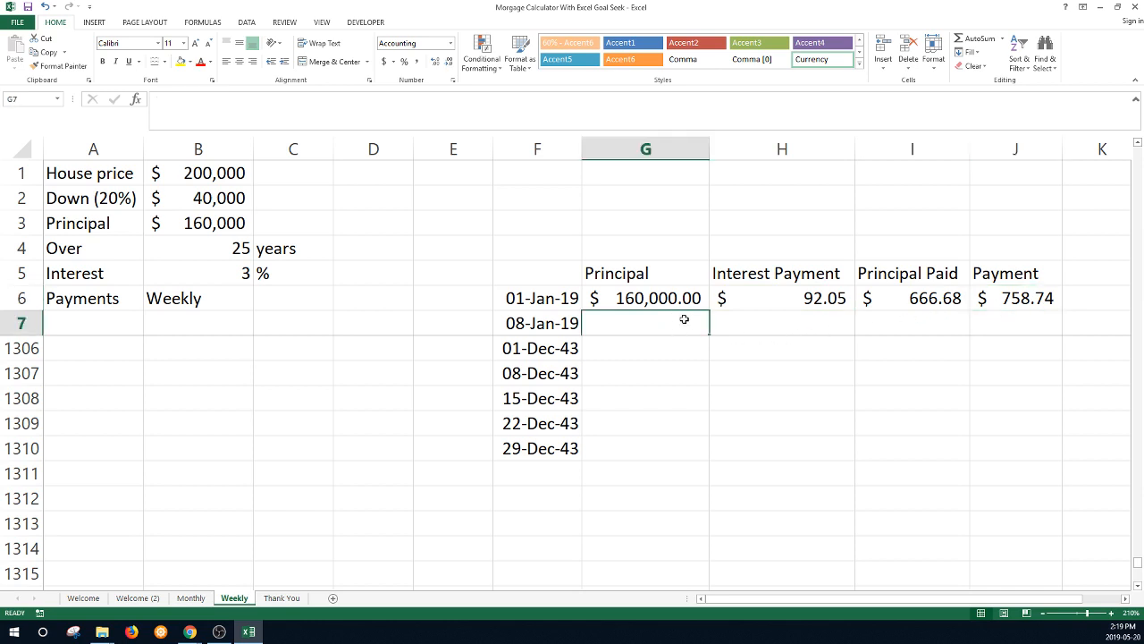
type("=")
key("Up")
type("-")
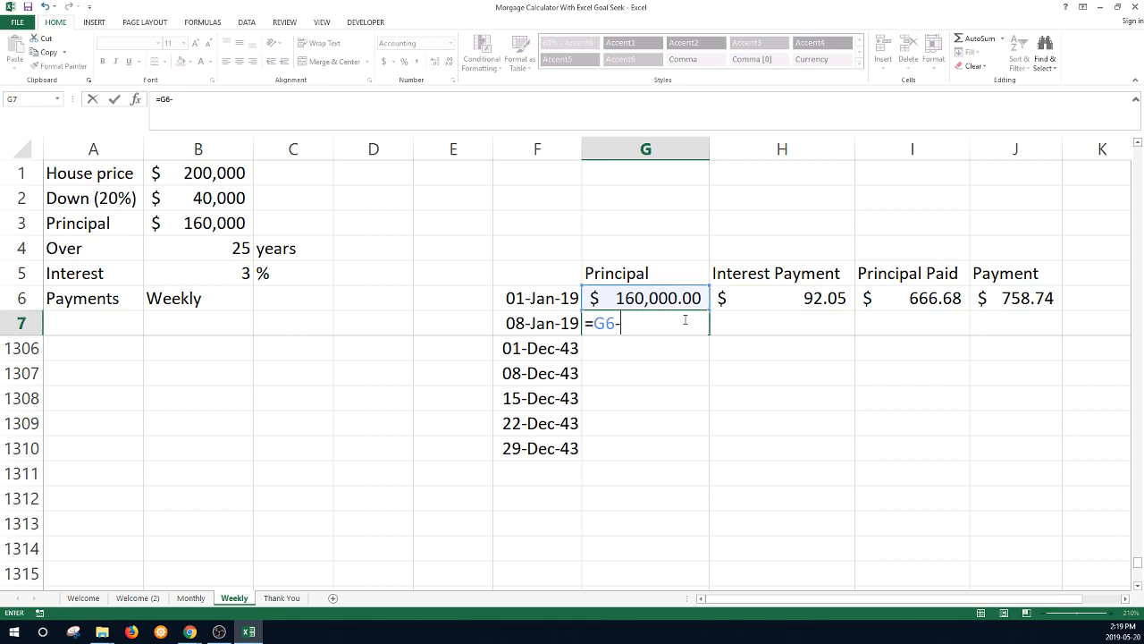
left_click(907, 298)
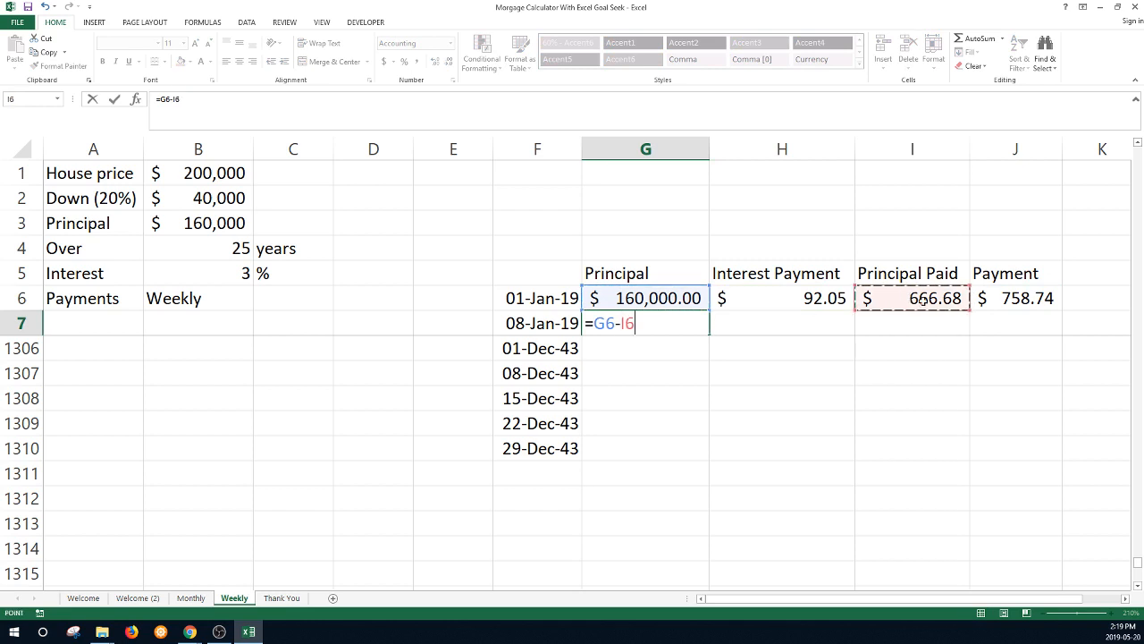
key("ctrl+Return")
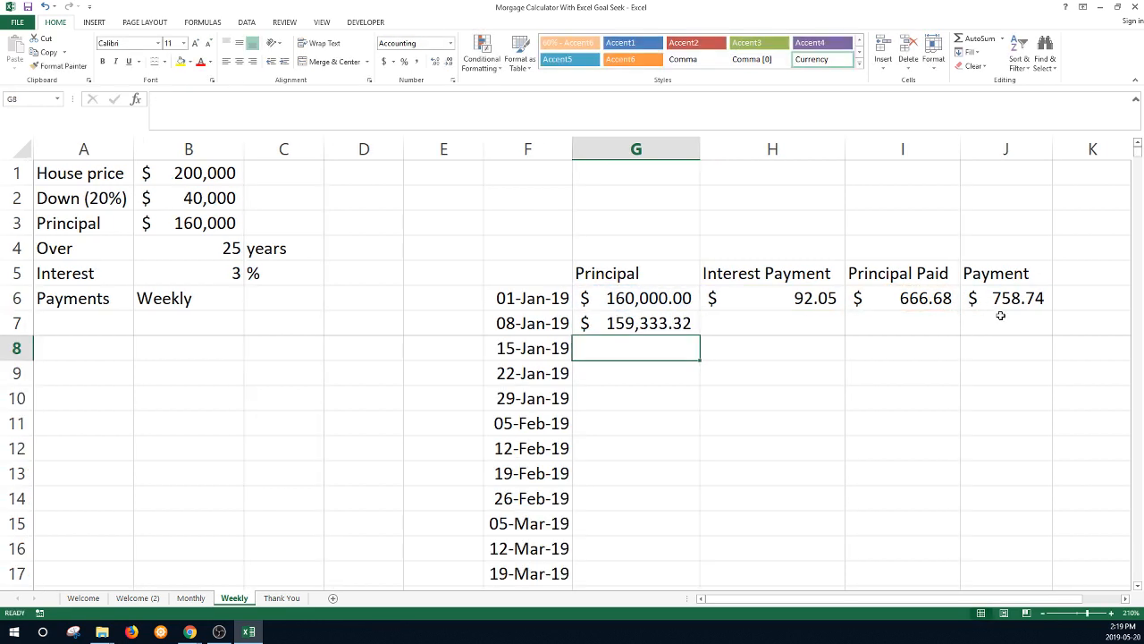
- Set J7 to =J6 and copy the interest and principal paid formulas from row 6 into row 7
left_click(1001, 315)
type("=")
key("Up")
key("Return")
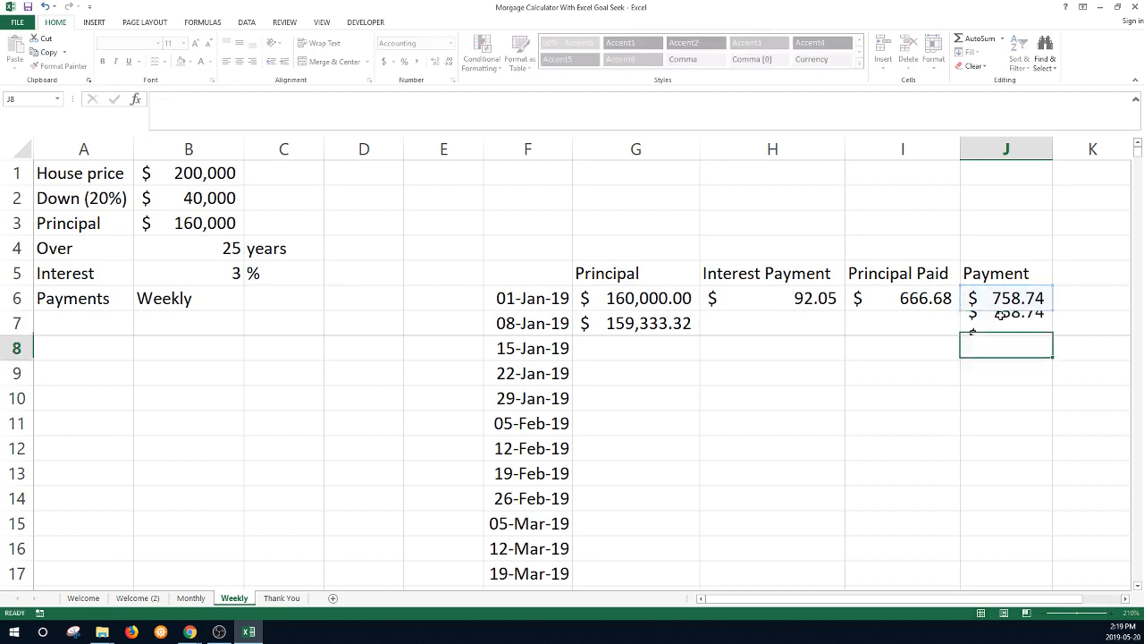
left_click_drag(820, 298, 872, 297)
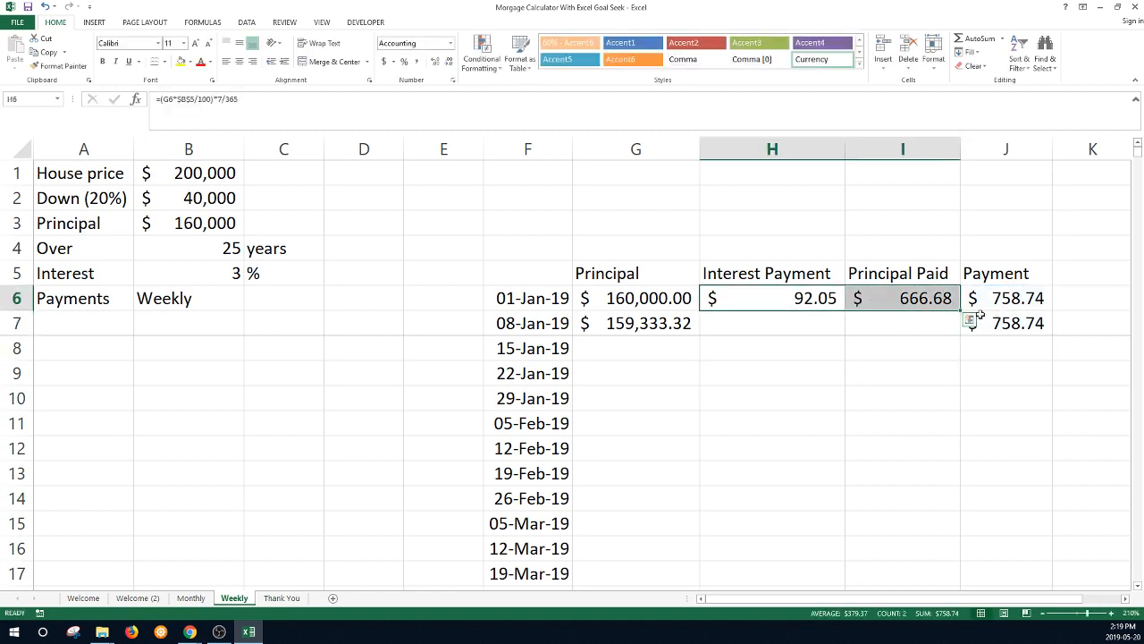
left_click_drag(962, 313, 963, 332)
- Fill row 7's formulas down to row 1310, where the schedule ends on 29-Dec-43
left_click_drag(688, 324, 1057, 339)
double_click(1055, 337)
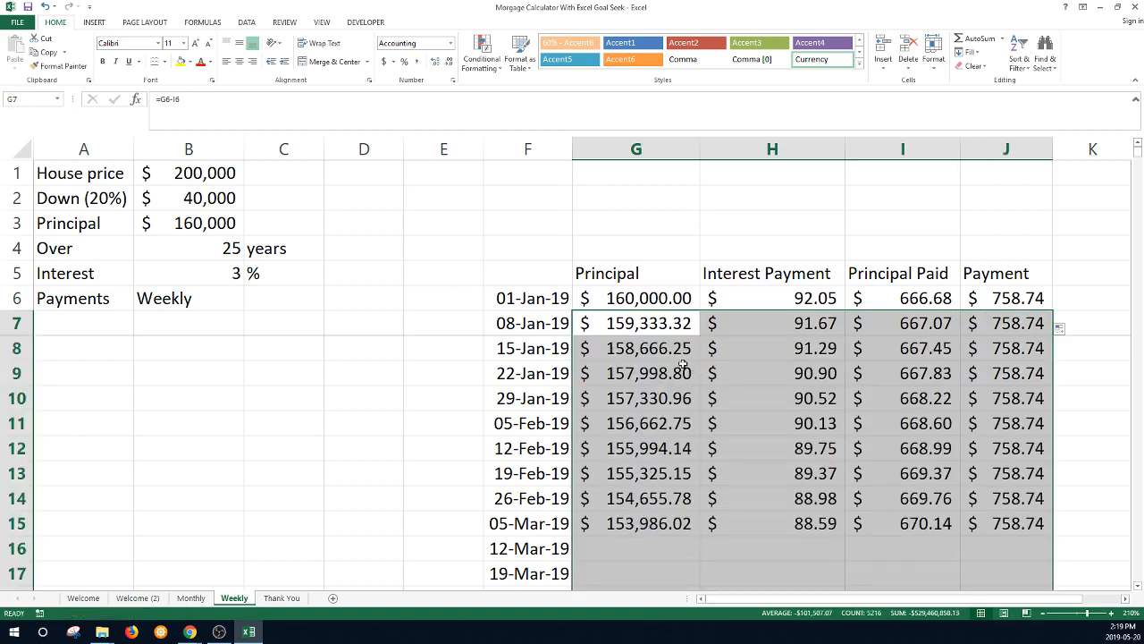
left_click(660, 350)
key("ctrl+Down")
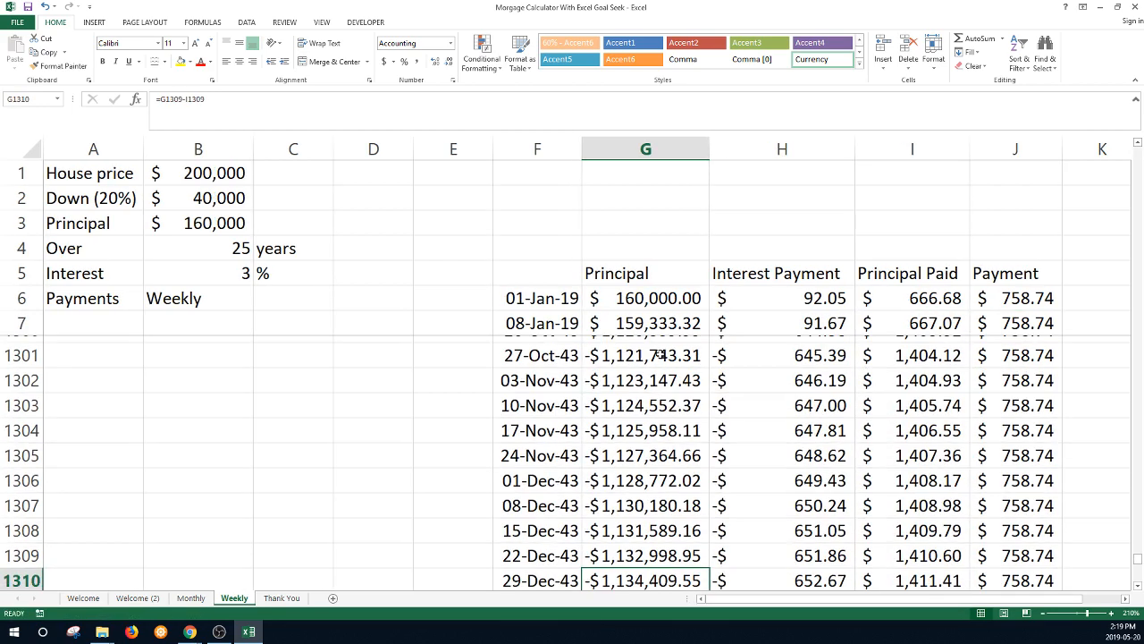
scroll(666, 376, "down", 2)
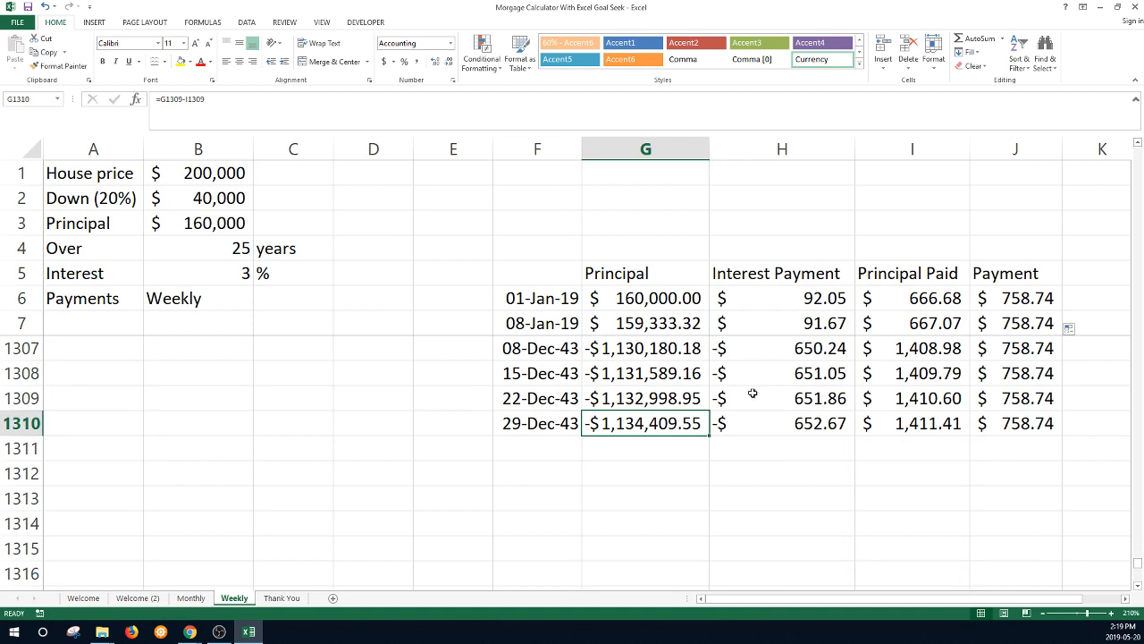
scroll(1001, 353, "up", 1)
left_click(1024, 297)
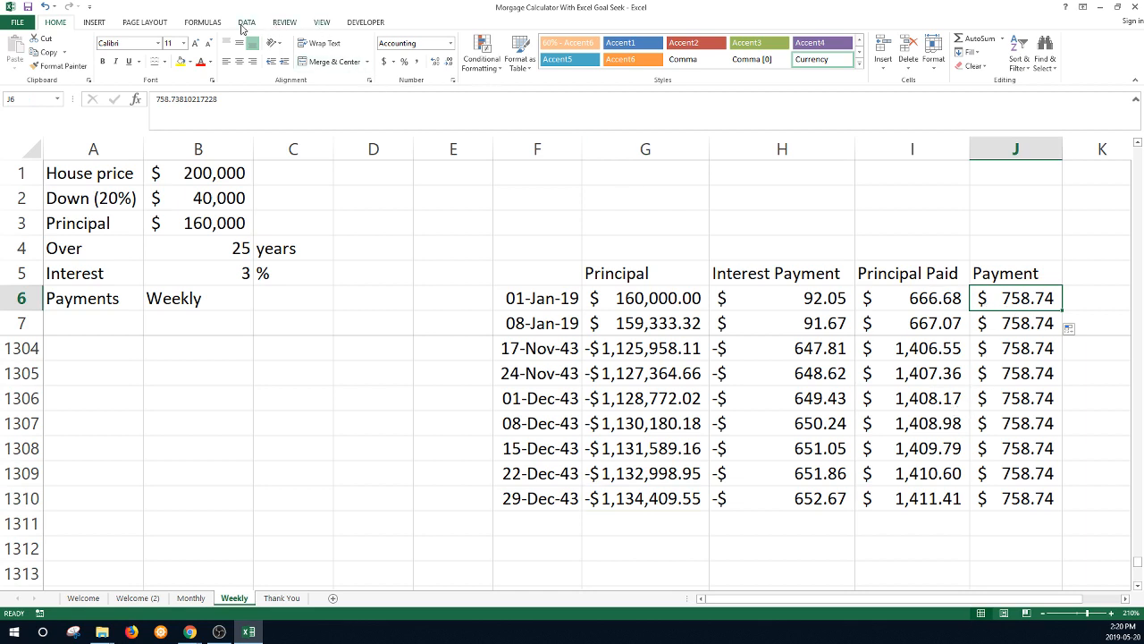
- Goal Seek G1310 to 0 by changing J6, setting the weekly payment to $174.46
left_click(246, 22)
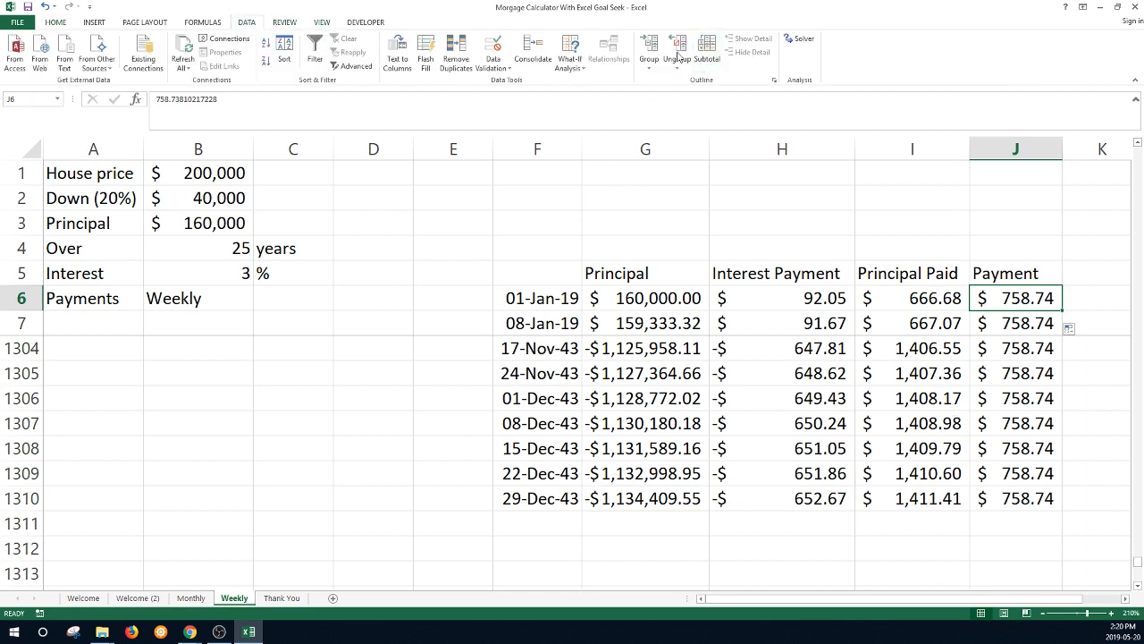
left_click(580, 56)
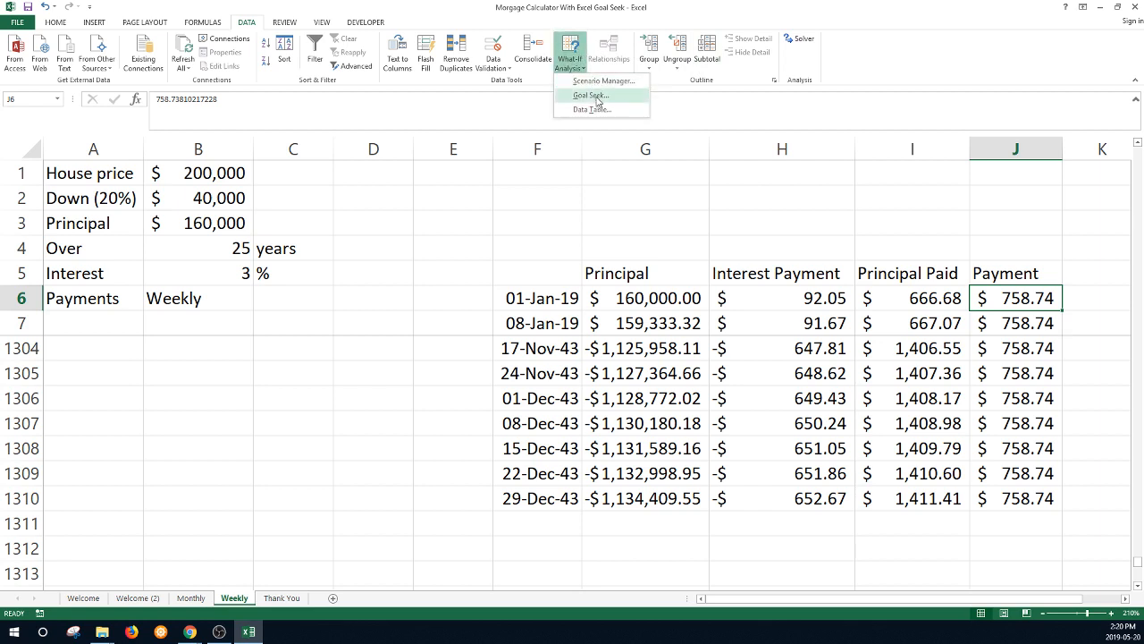
left_click(594, 93)
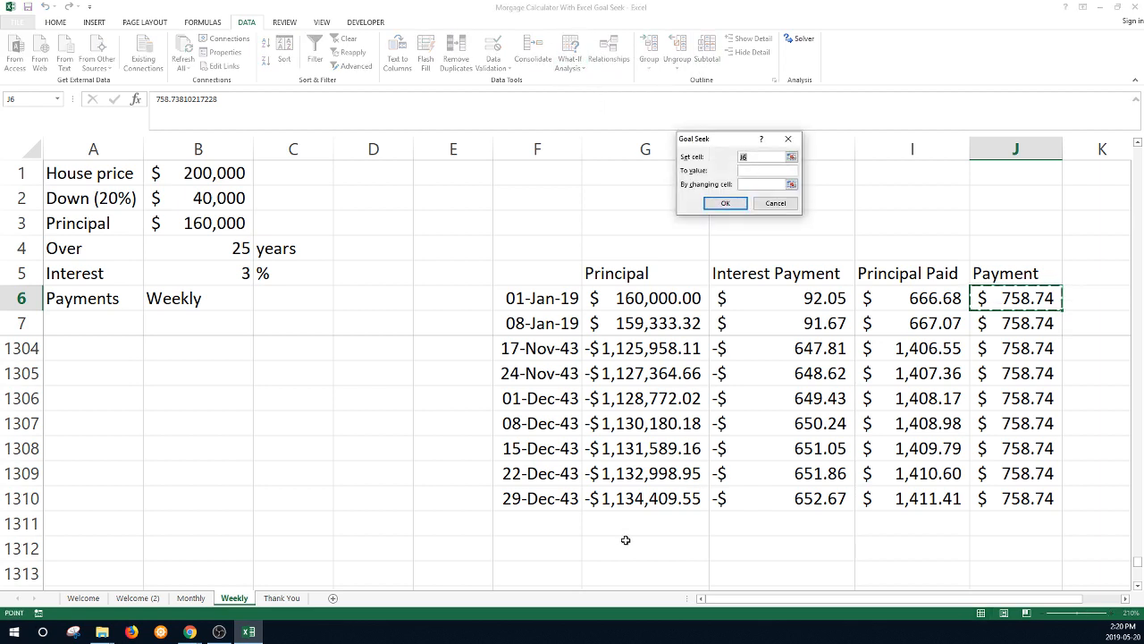
left_click(649, 494)
left_click(754, 172)
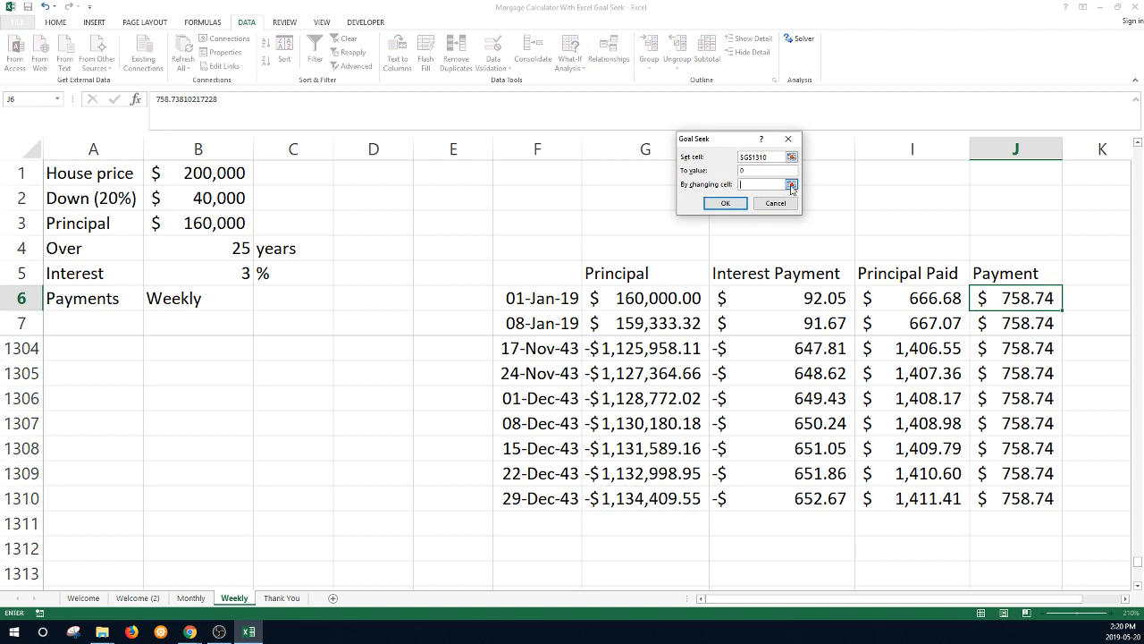
left_click(791, 184)
left_click(1005, 296)
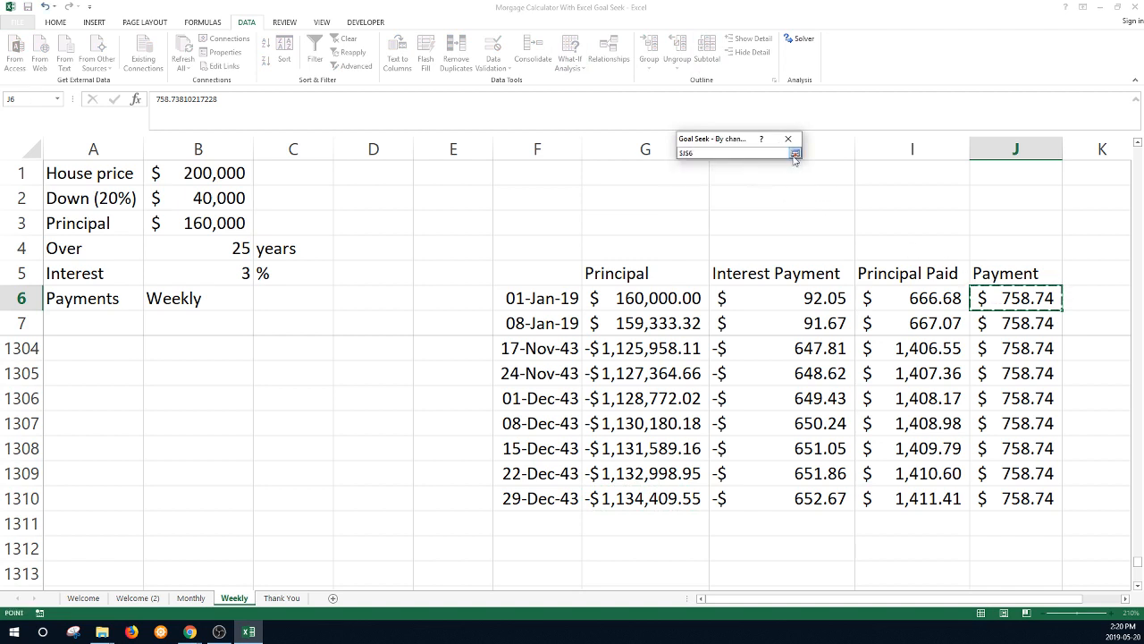
left_click(795, 153)
left_click(732, 203)
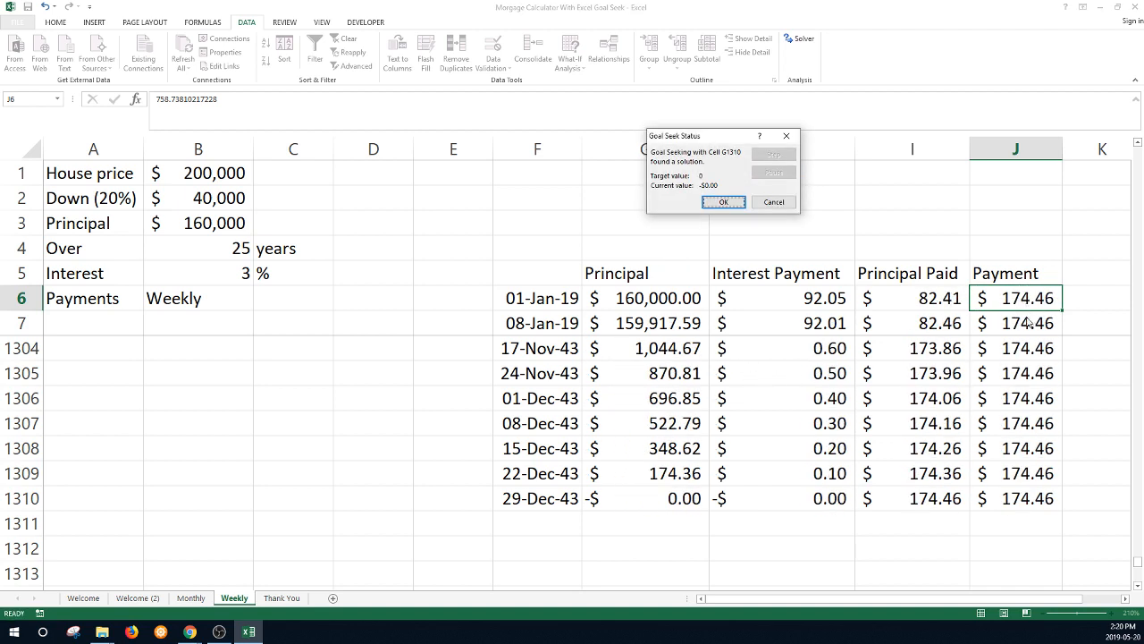
left_click(718, 202)
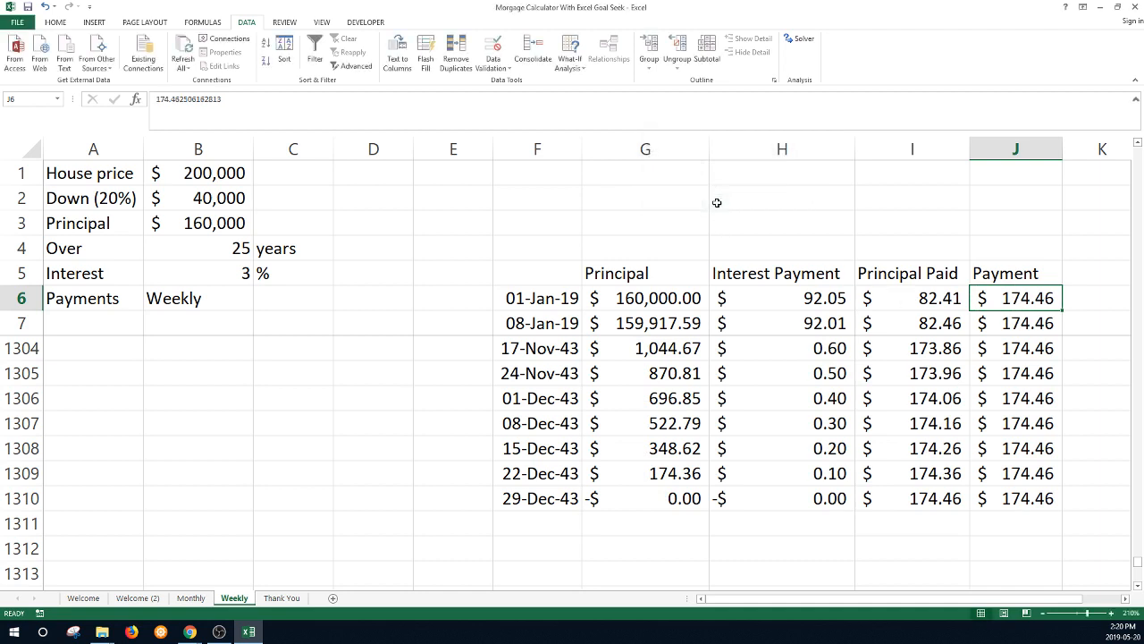
left_click(778, 195)
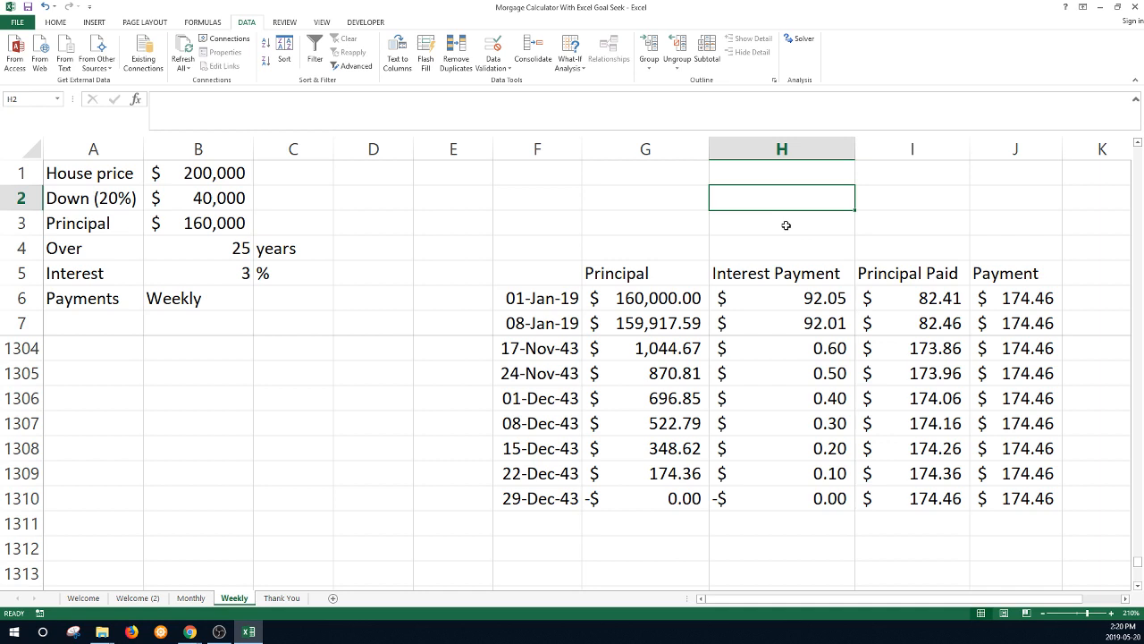
- Enter =SUM(H6:H1310) in H2 to total weekly interest at $67,499.11
type("=")
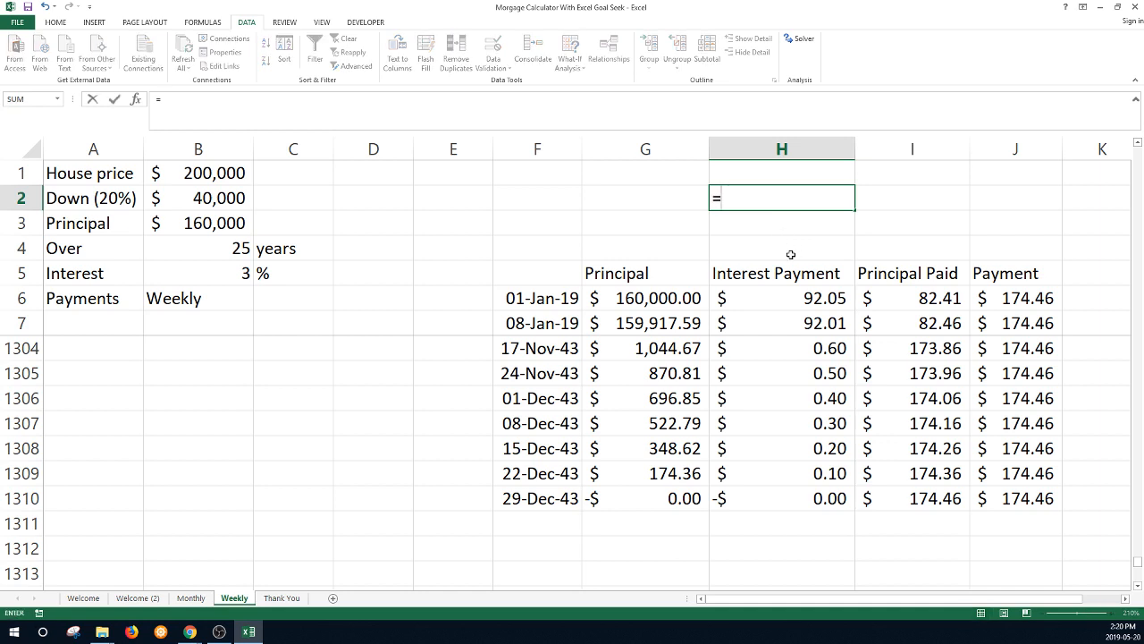
type("sum(")
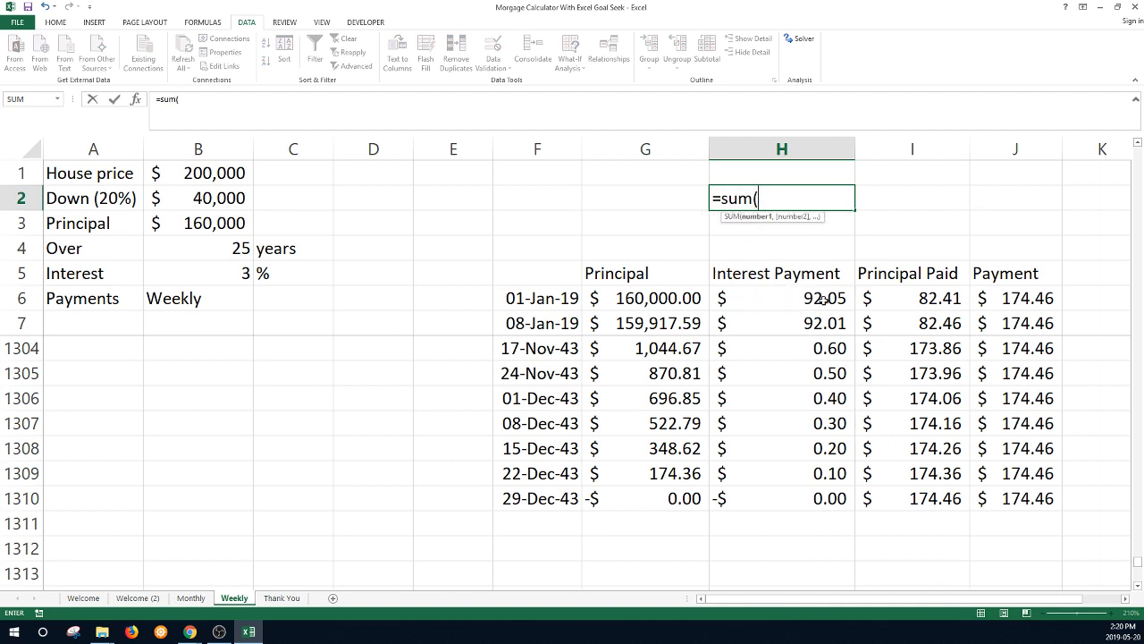
left_click(790, 300)
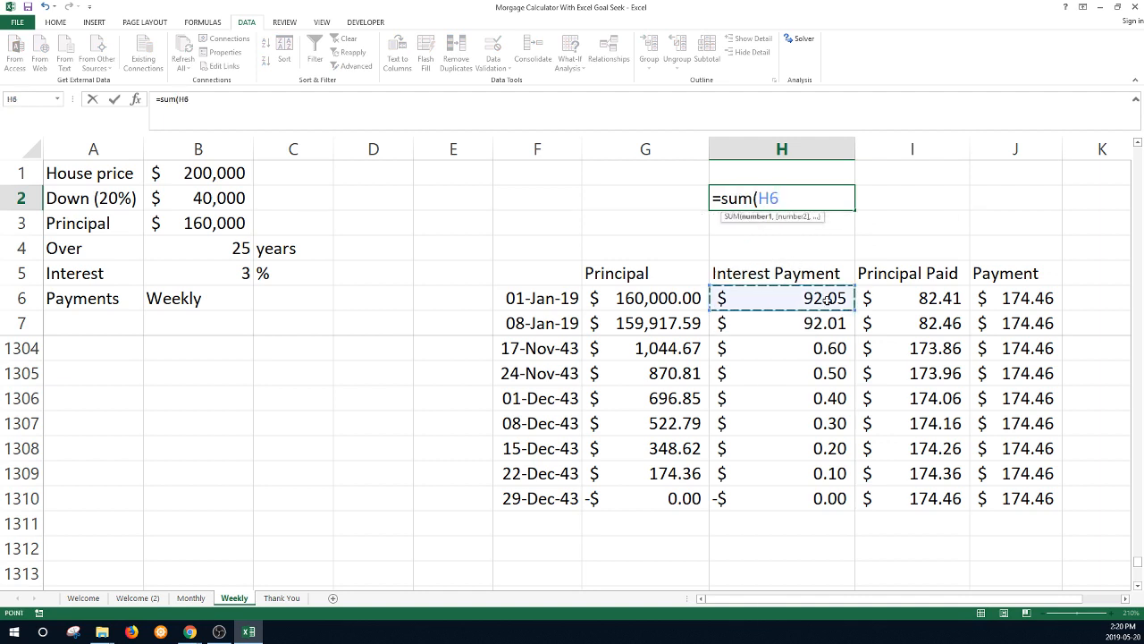
key("ctrl+shift+Down")
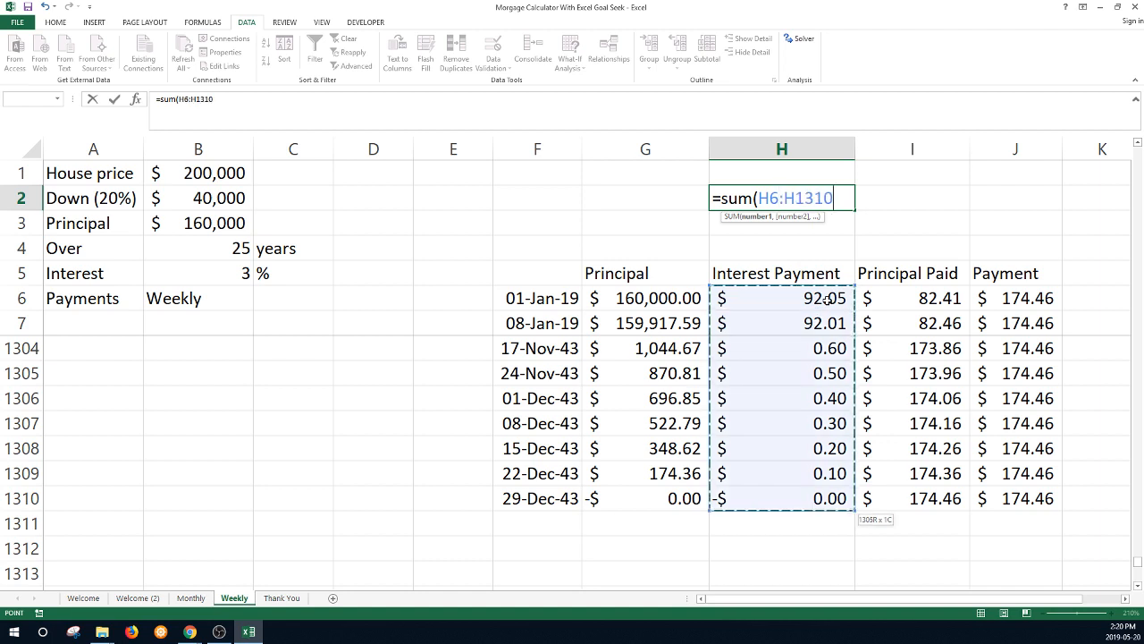
key("Return")
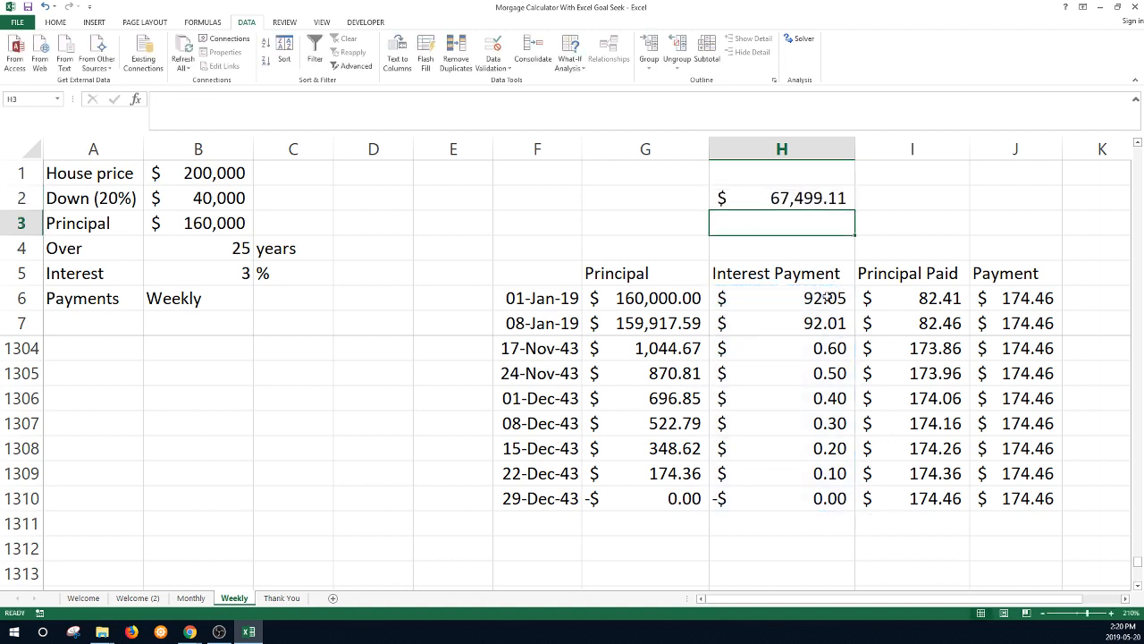
- Copy the $67,499.11 weekly interest total from H2
left_click(805, 192)
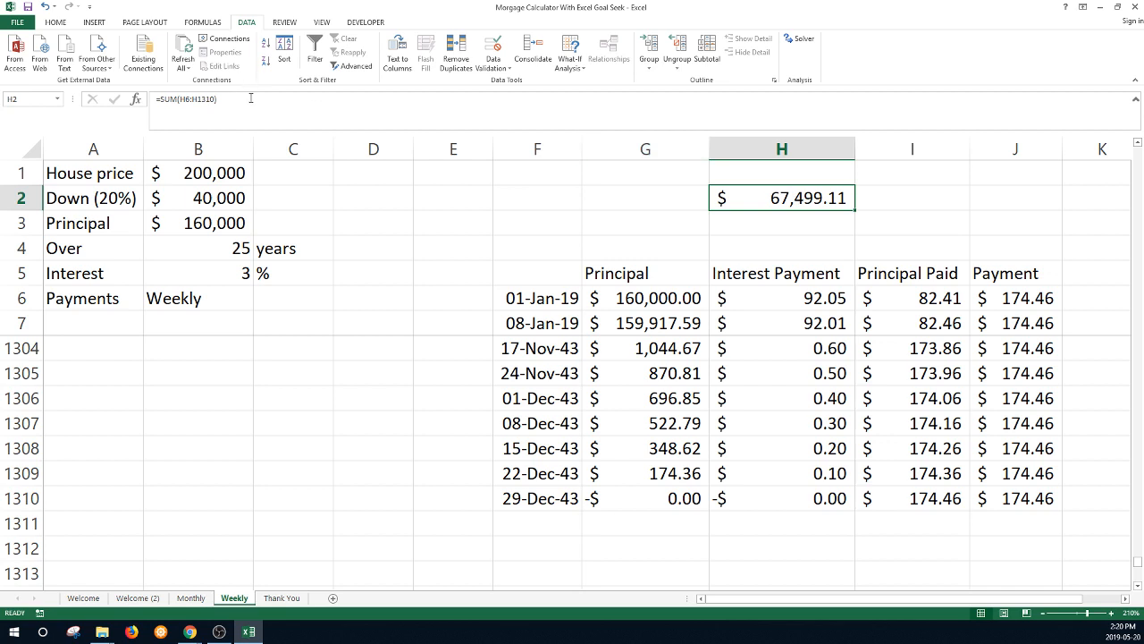
right_click(760, 199)
left_click(793, 229)
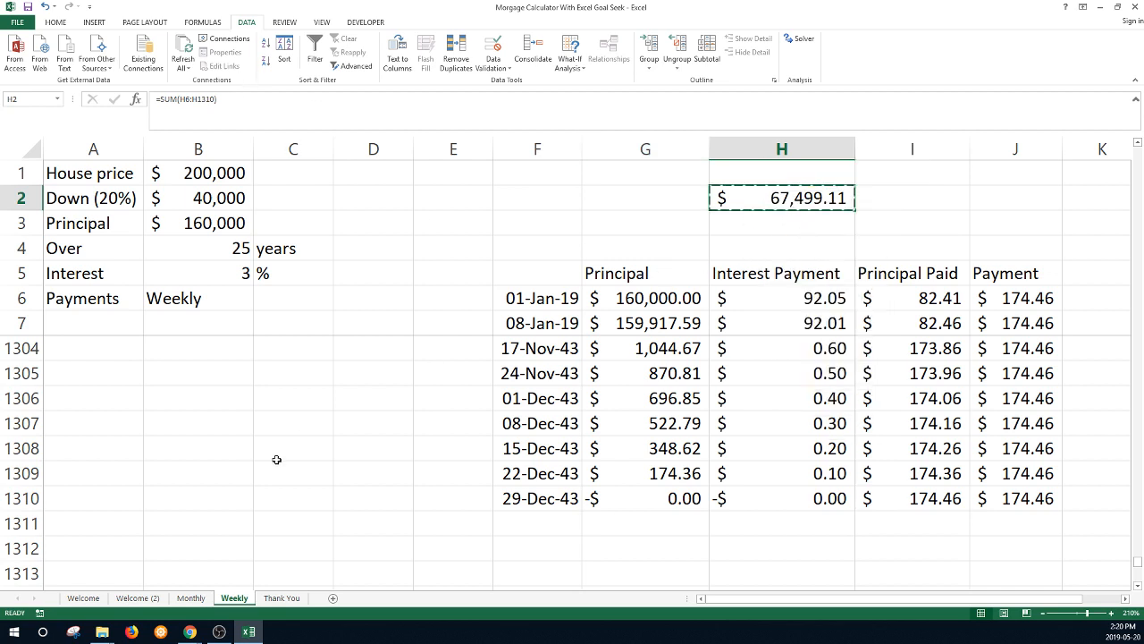
left_click(191, 597)
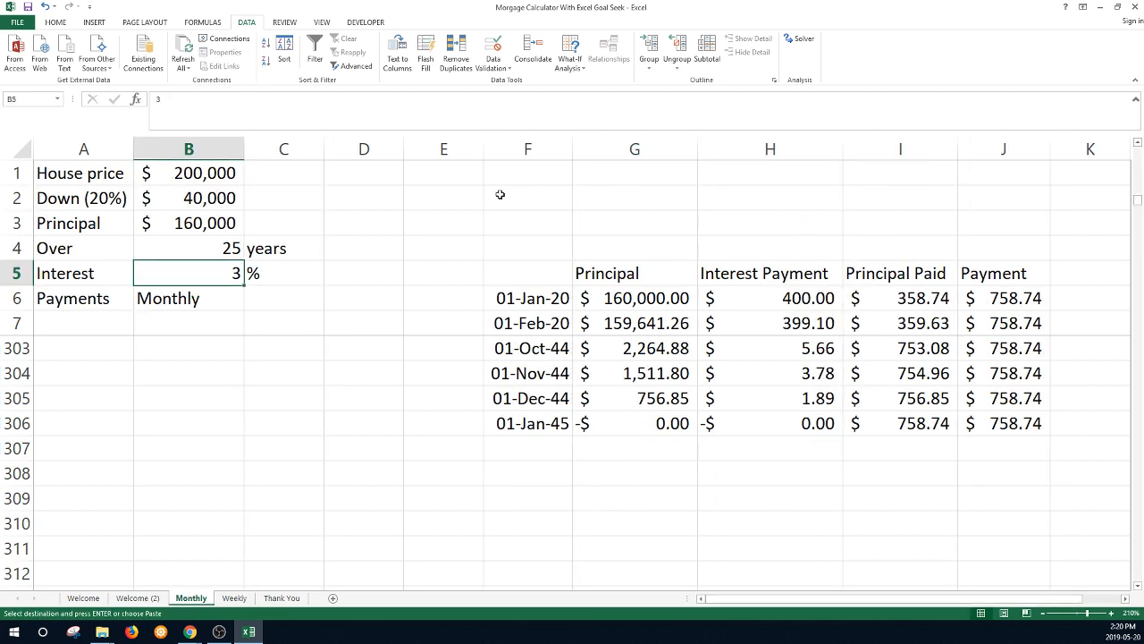
- Paste the weekly total 67499.11 into F2 and total monthly interest in H2 with =SUM(H6:H306)
right_click(502, 194)
key("Escape")
key("ctrl+v")
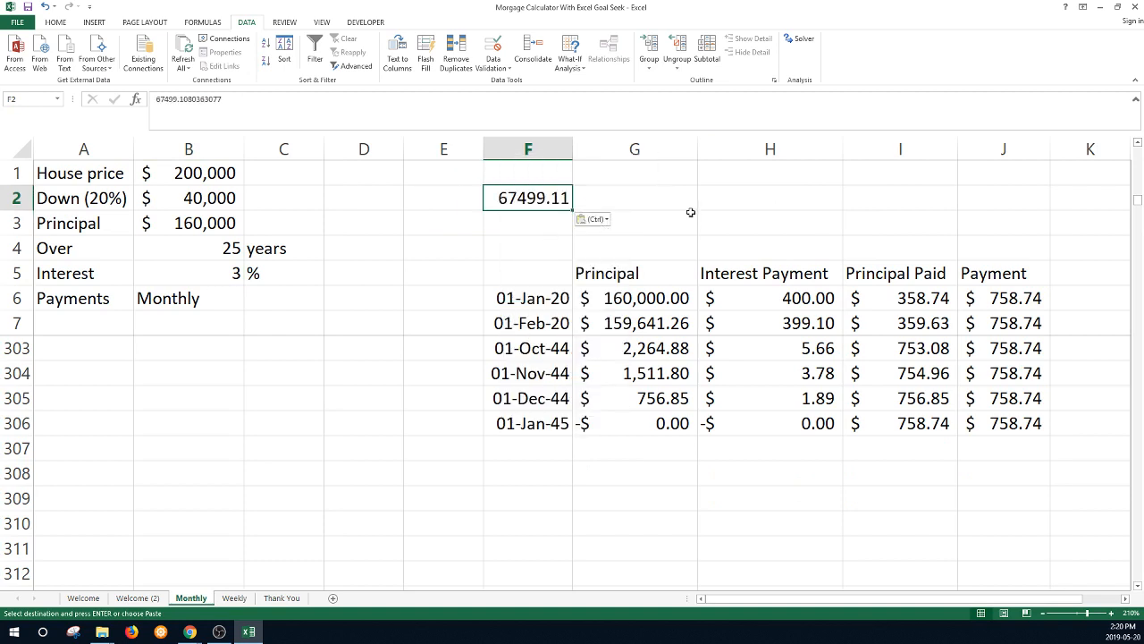
left_click(798, 189)
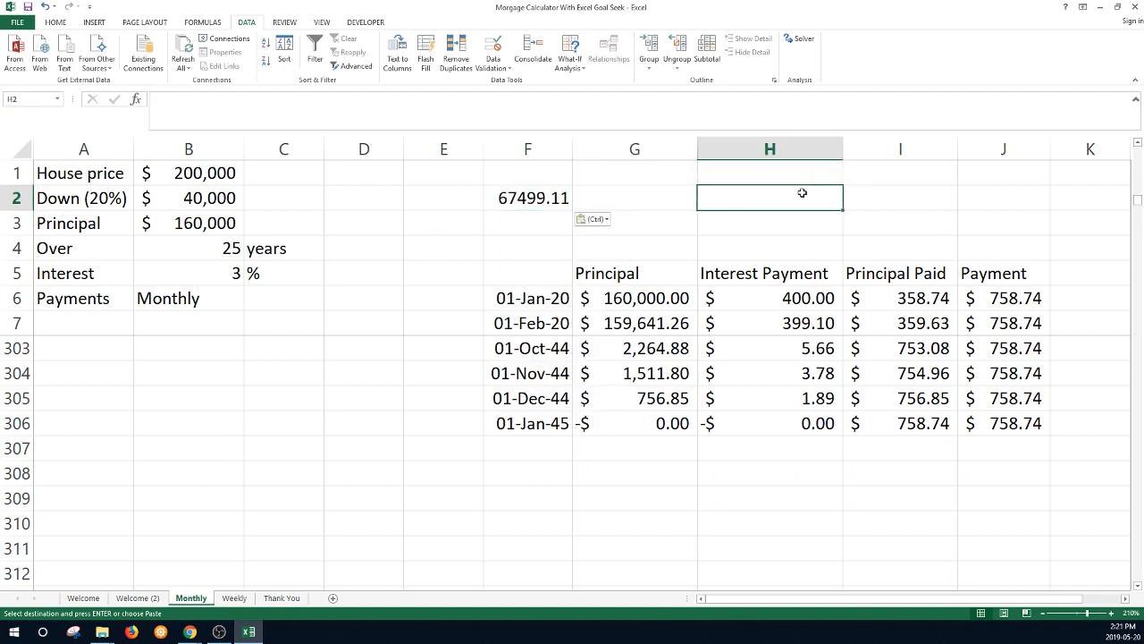
type("=sum(")
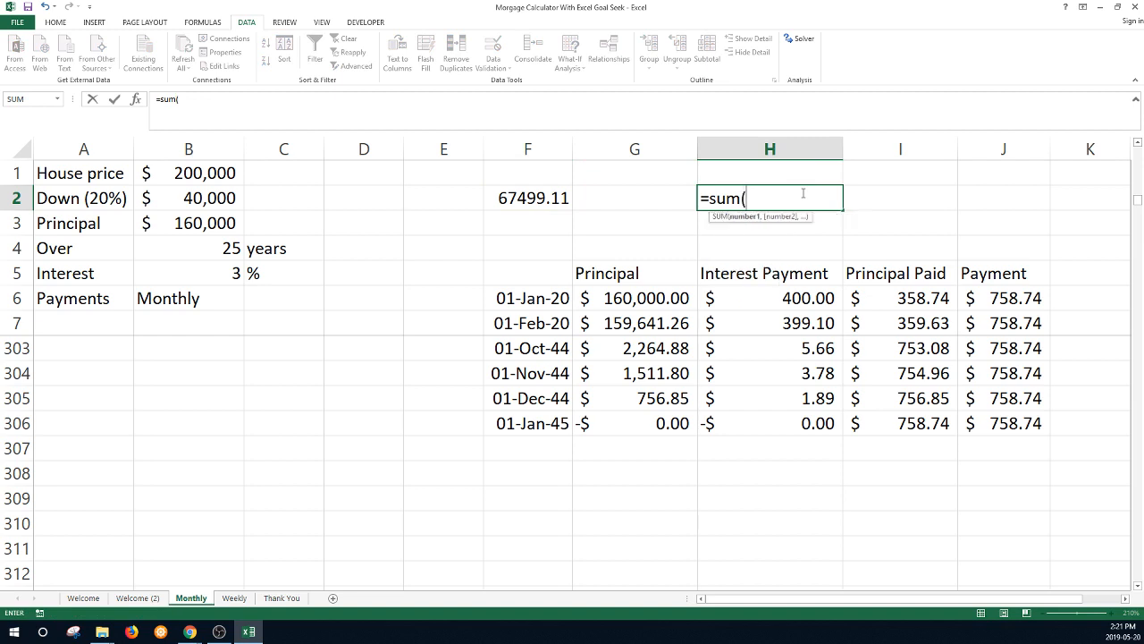
left_click(799, 300)
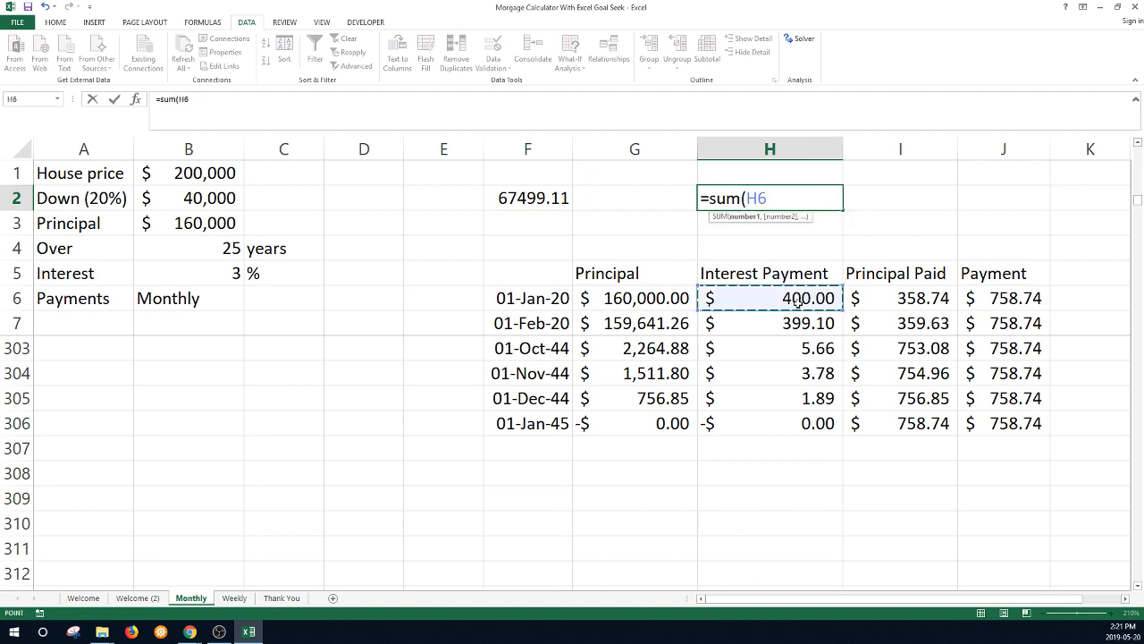
key("ctrl+shift+Down")
key("Return")
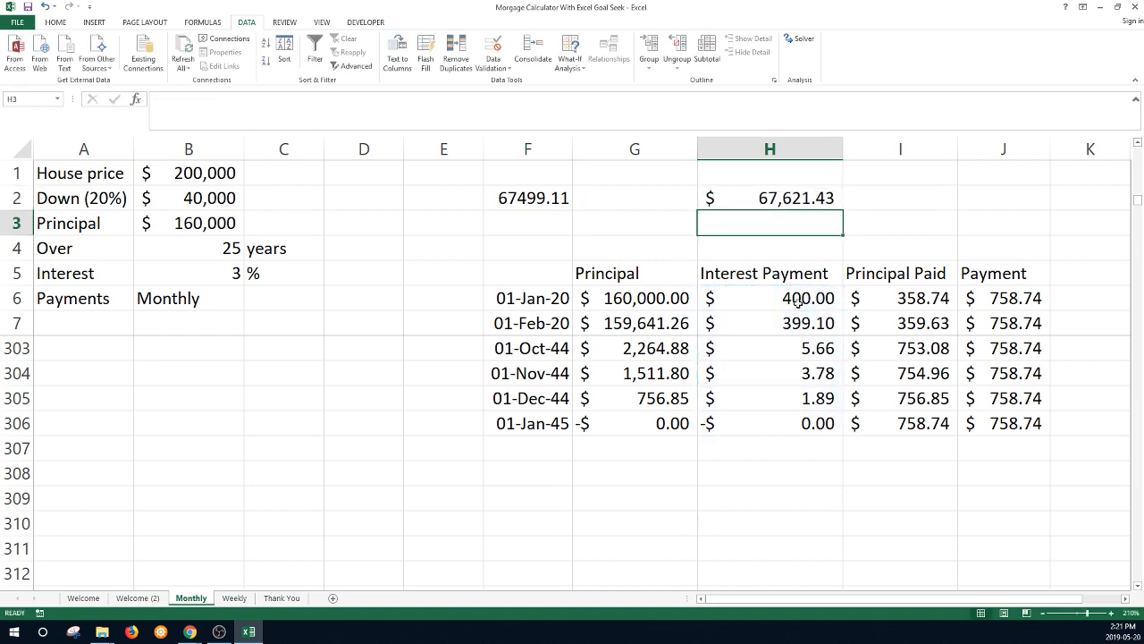
- Enter =H2-F2 in G1, showing $122.32 more monthly interest, then show the Thank You sheet
left_click(659, 175)
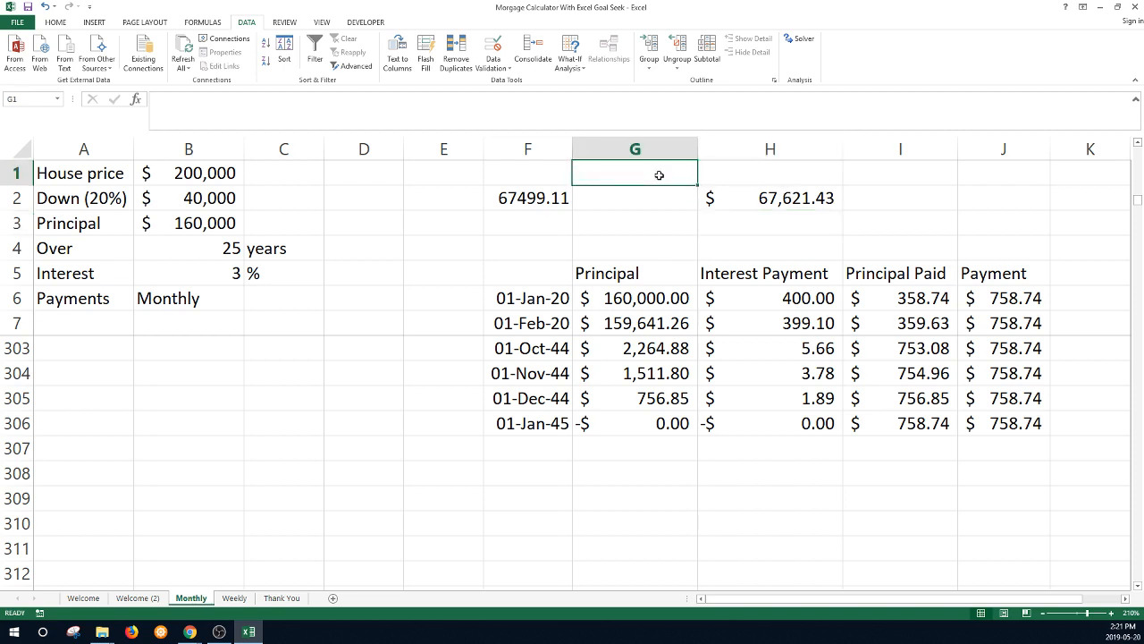
type("=")
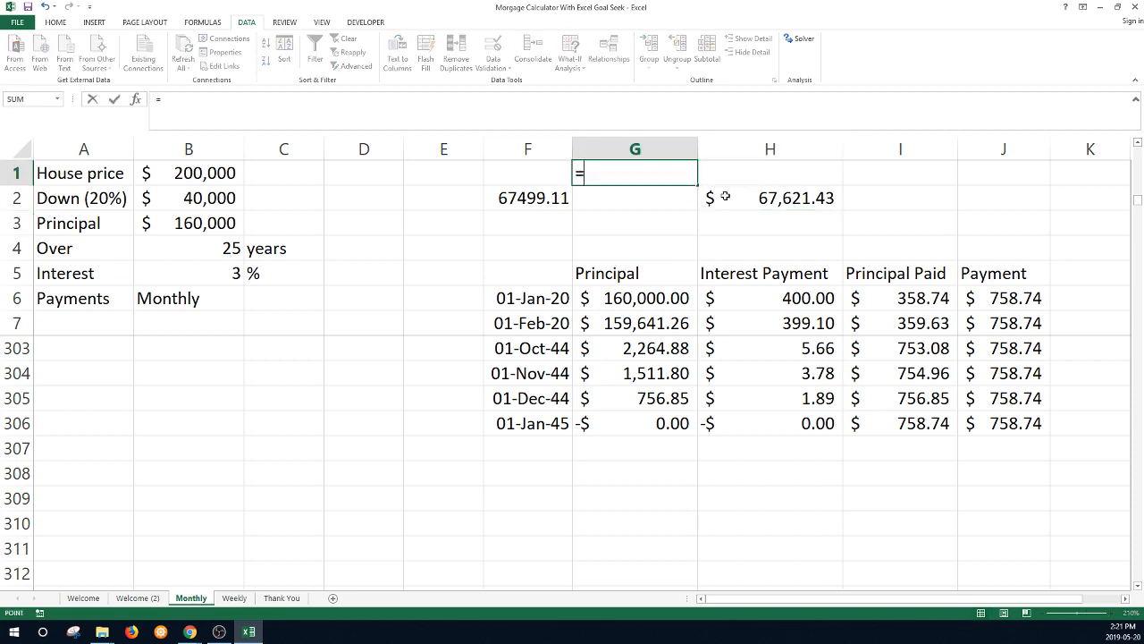
left_click(725, 196)
type("-")
left_click(556, 198)
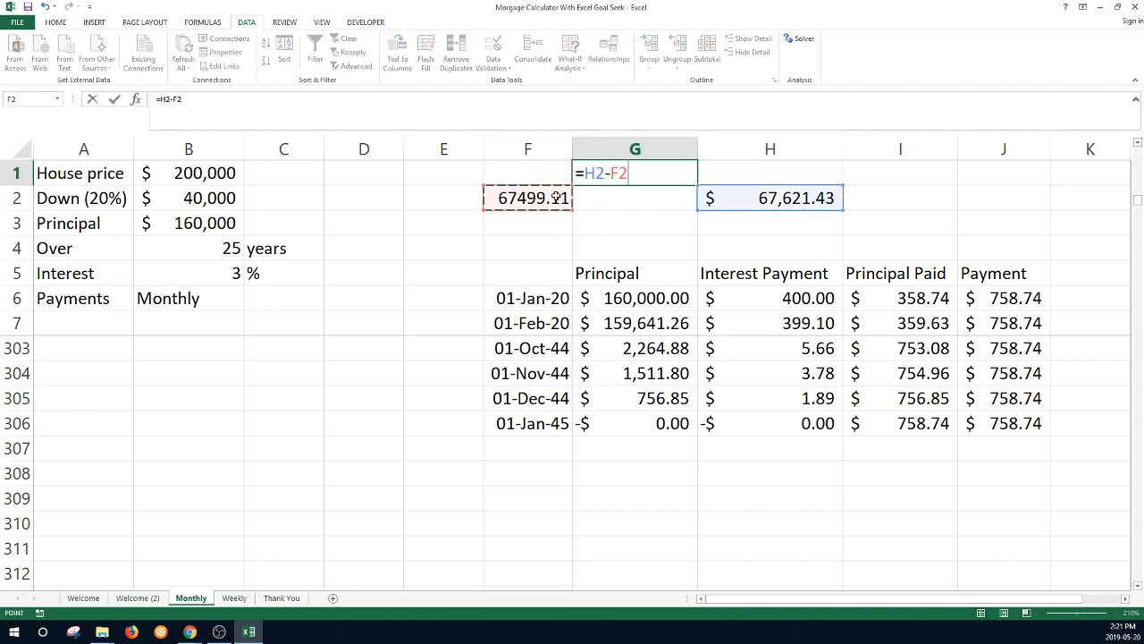
key("Return")
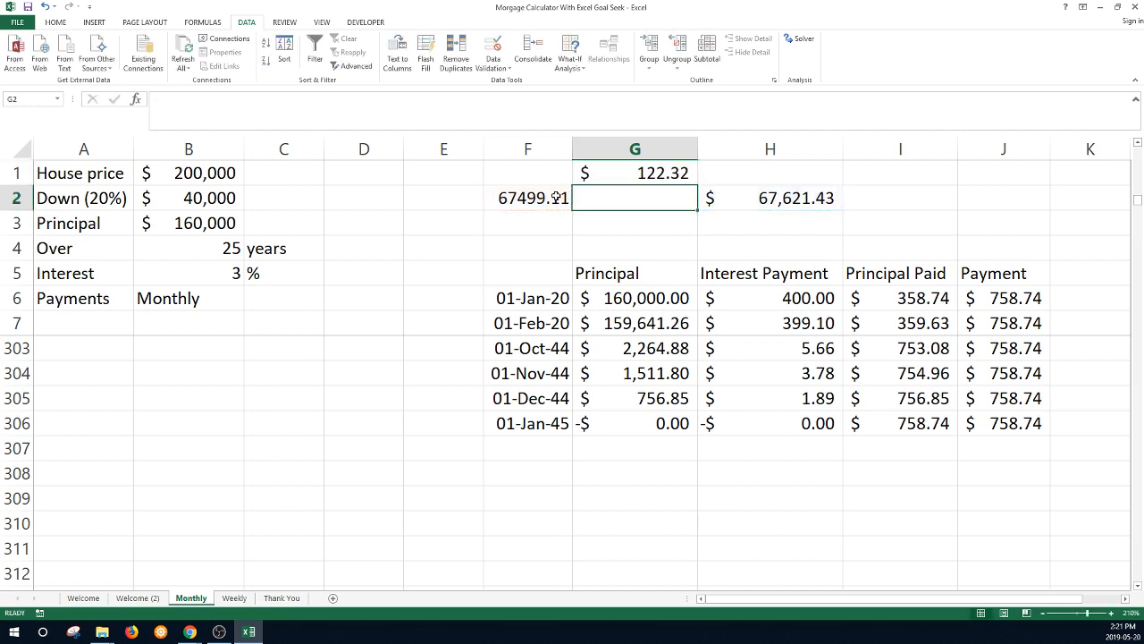
left_click(643, 174)
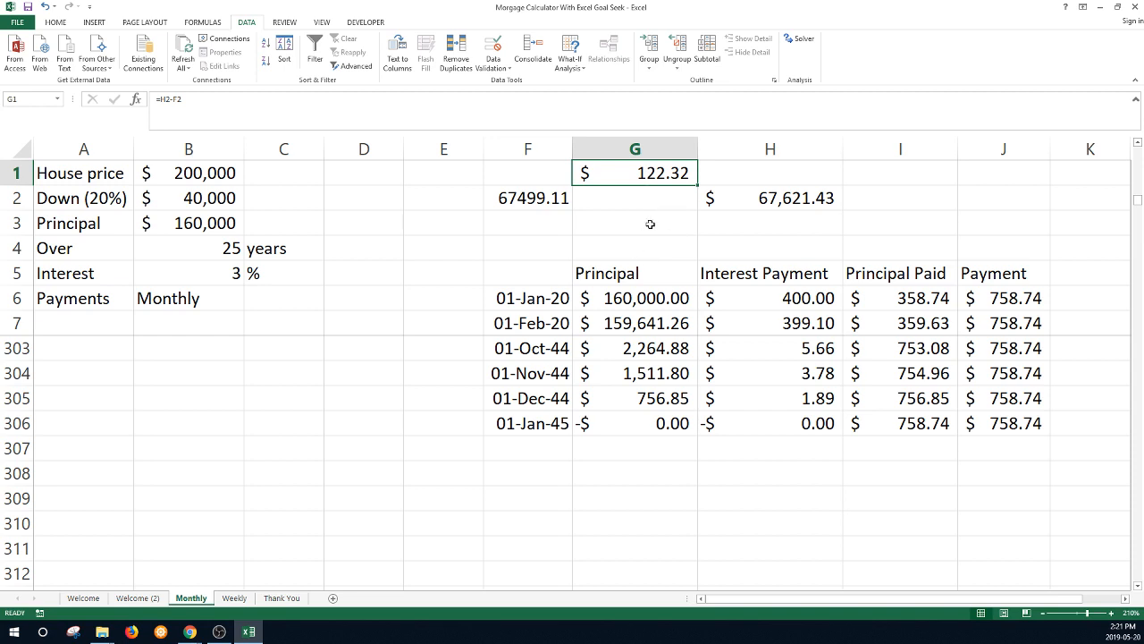
left_click(281, 598)
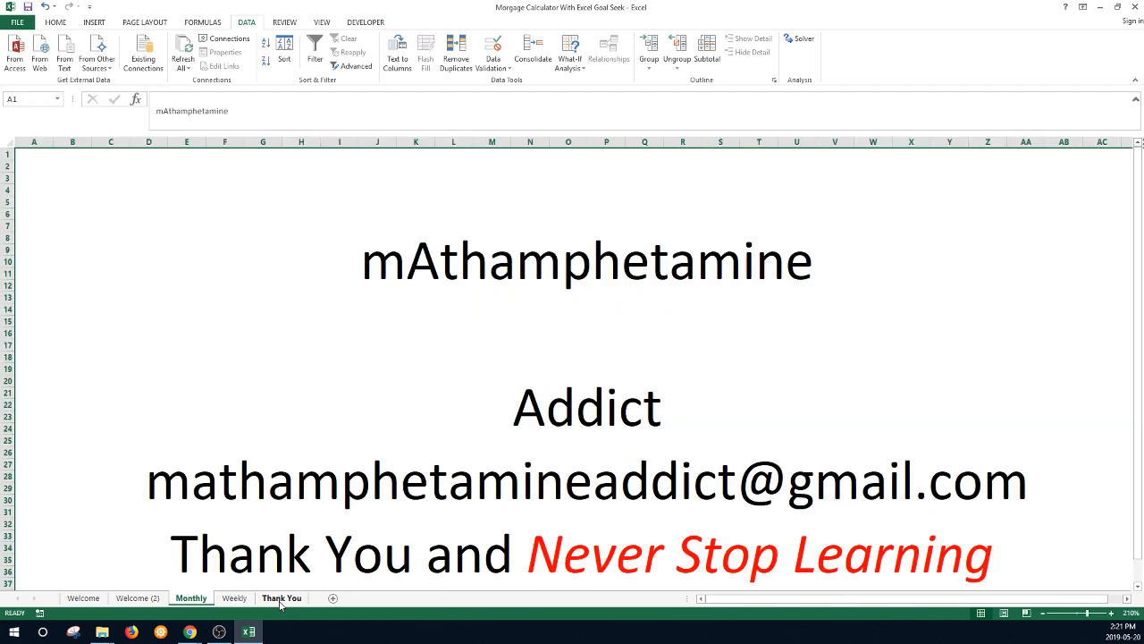